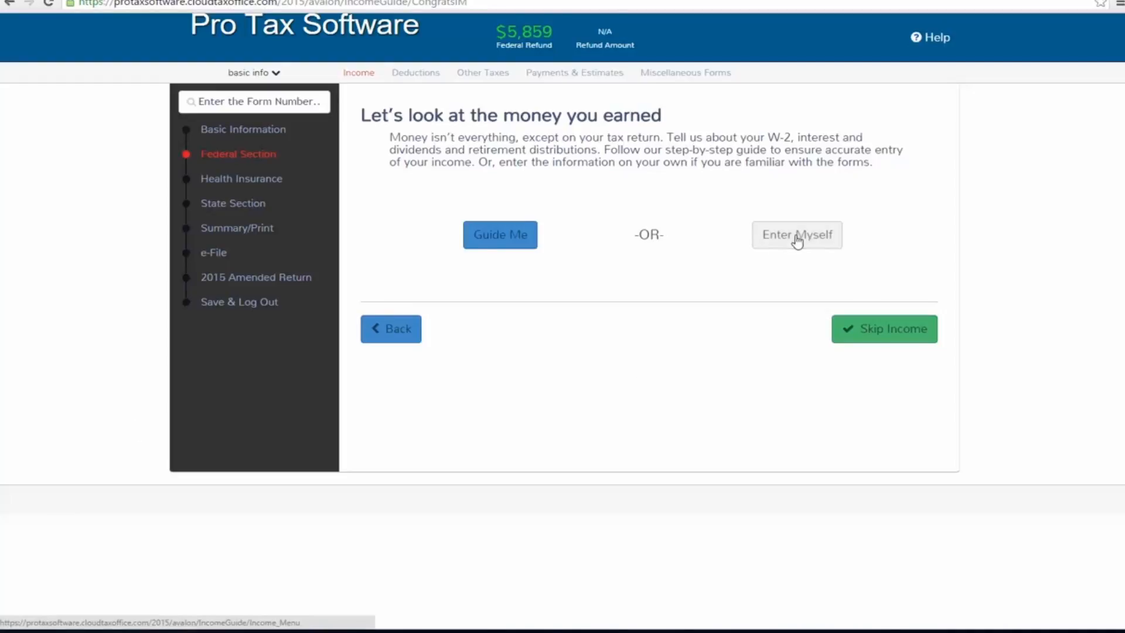
# Search the forms for "SCHE" and open Form Schedule C.
pyautogui.click(797, 241)
pyautogui.click(262, 101)
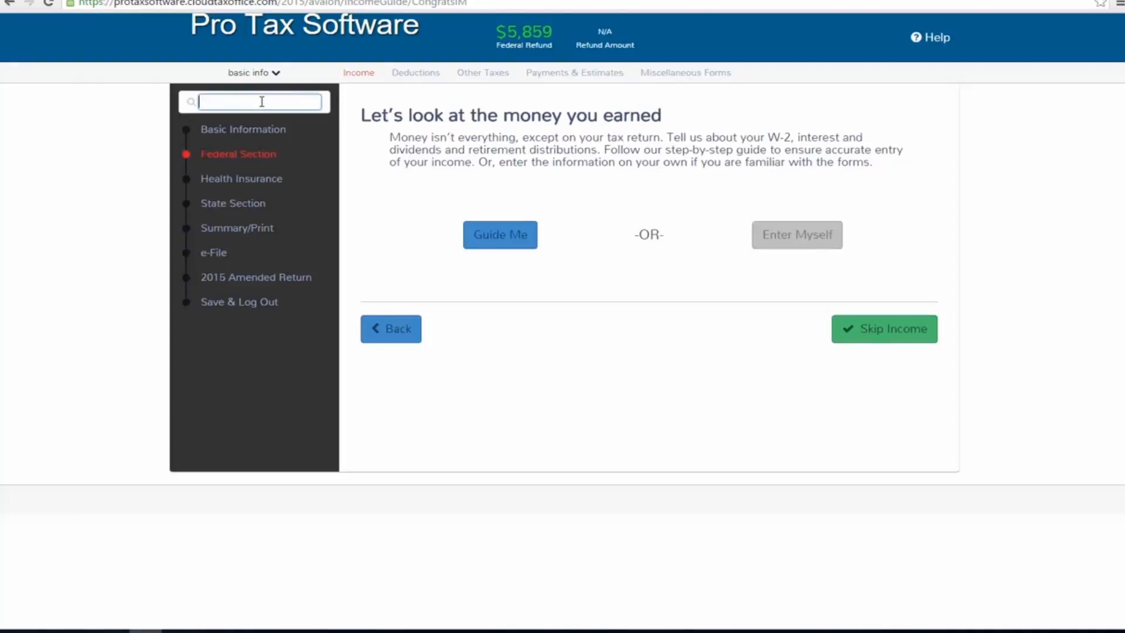
pyautogui.write('SCHE')
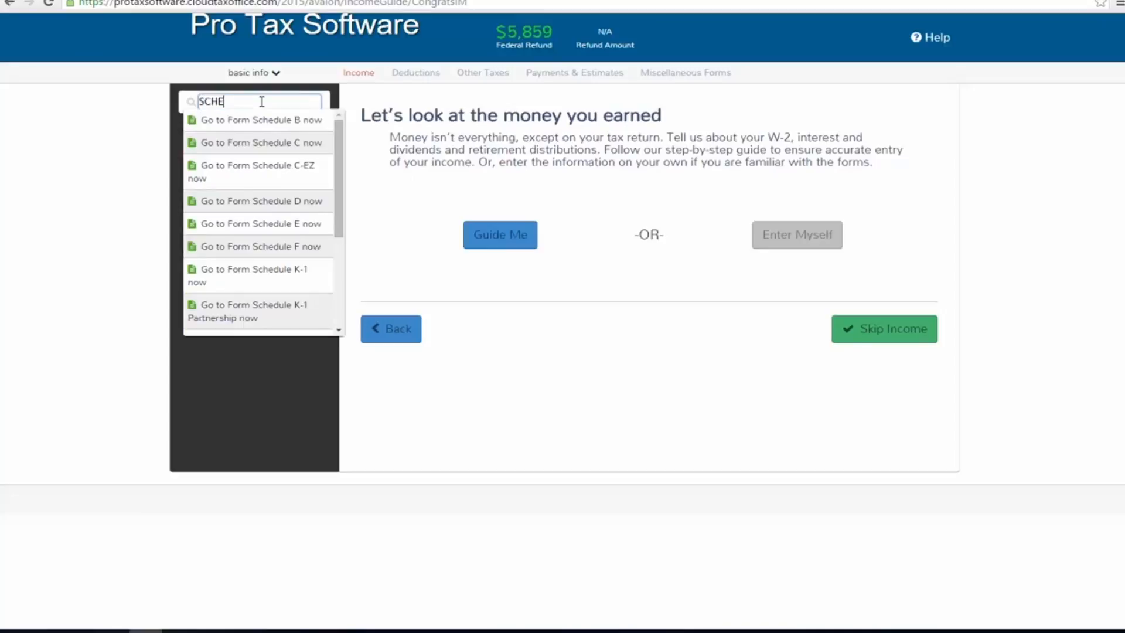
pyautogui.click(260, 143)
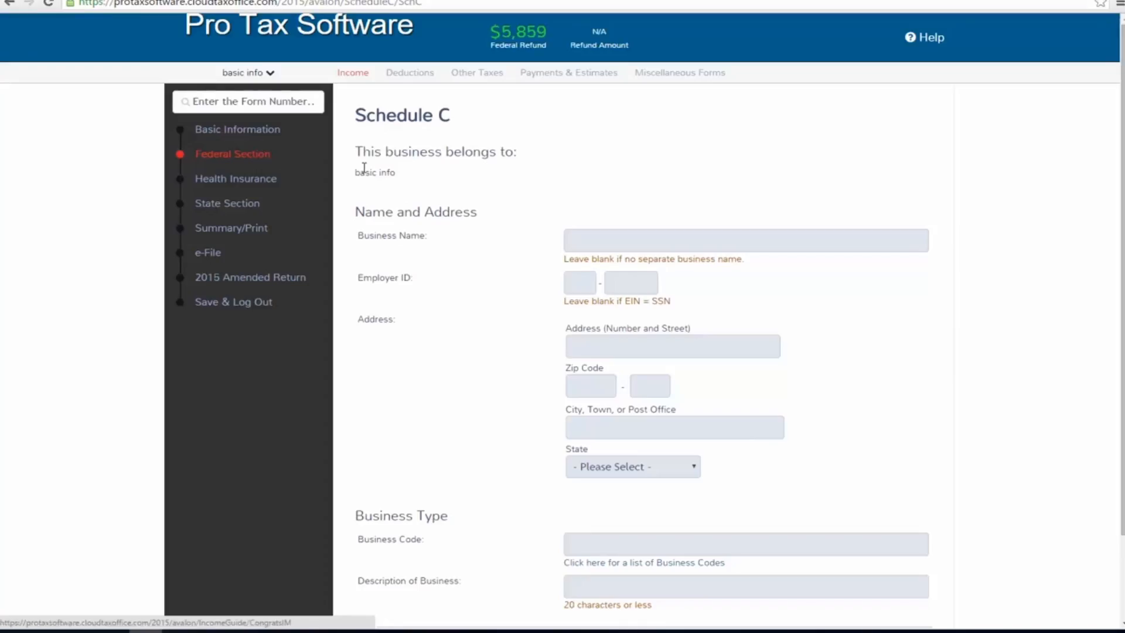
# Examine the Schedule C business name, employer ID and address fields, and browse the list of business codes.
pyautogui.scroll(-1, 370, 157)
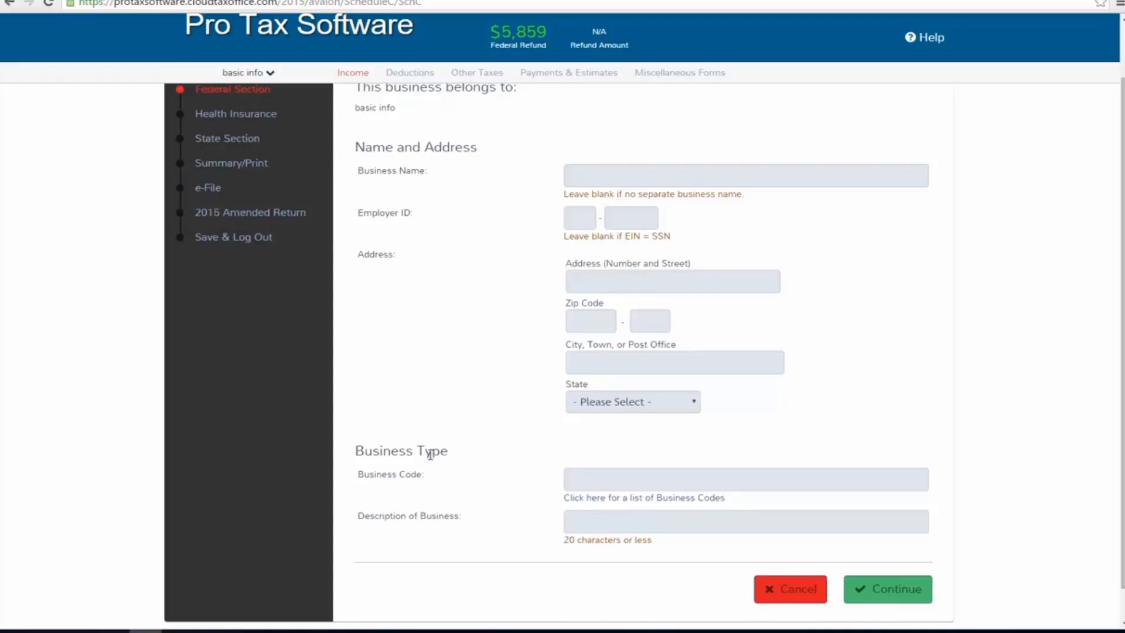
pyautogui.scroll(1, 557, 194)
pyautogui.click(593, 239)
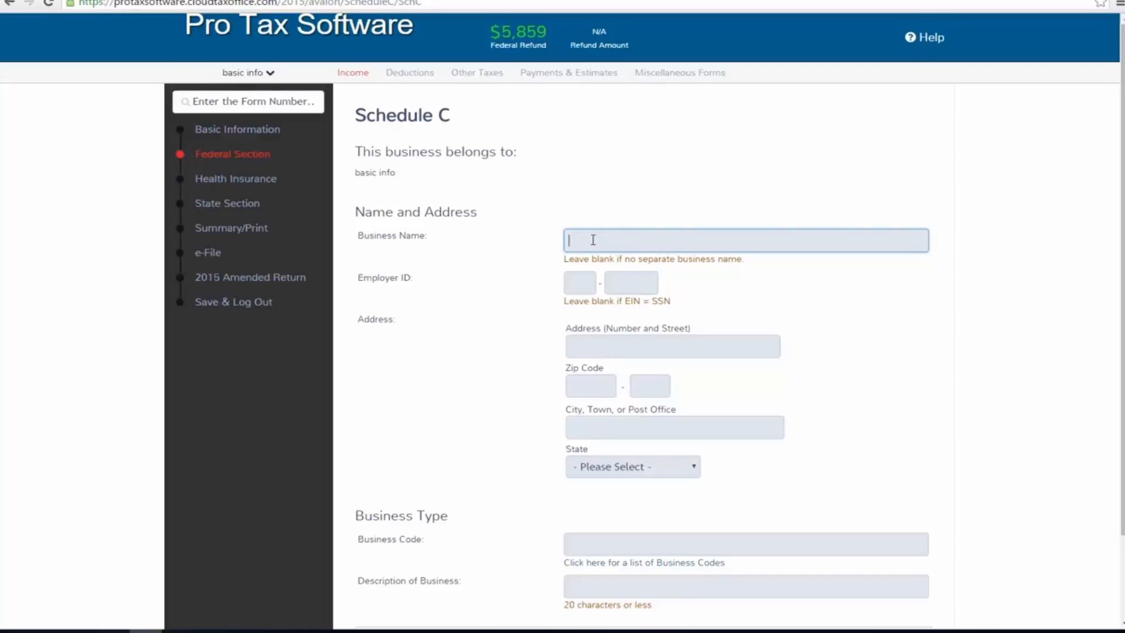
pyautogui.moveTo(776, 266); pyautogui.dragTo(522, 236)
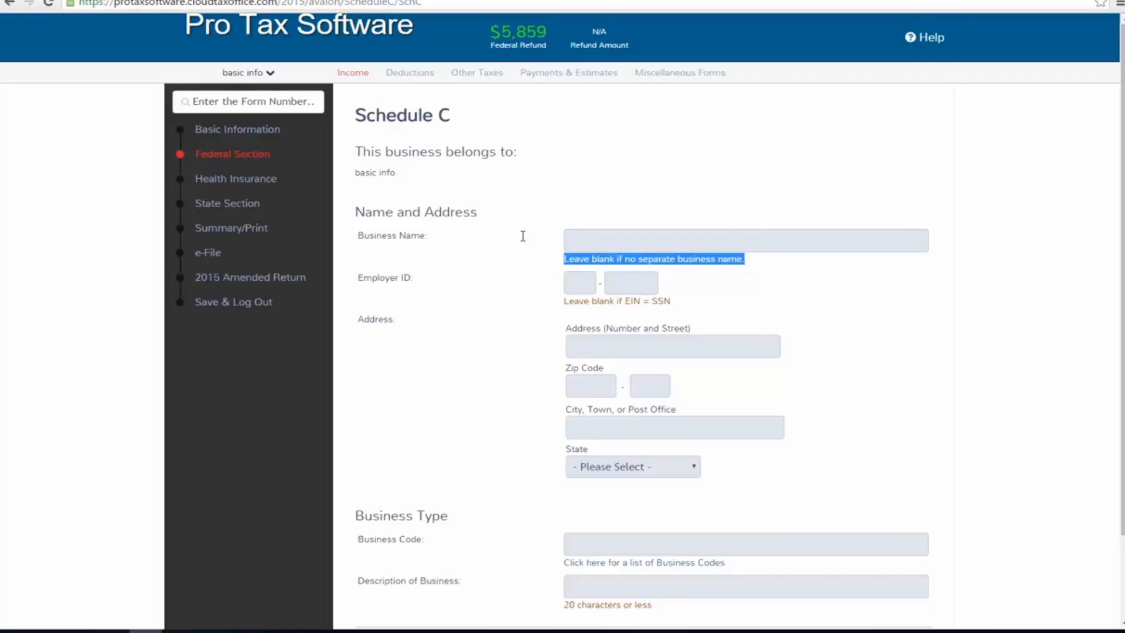
pyautogui.click(509, 290)
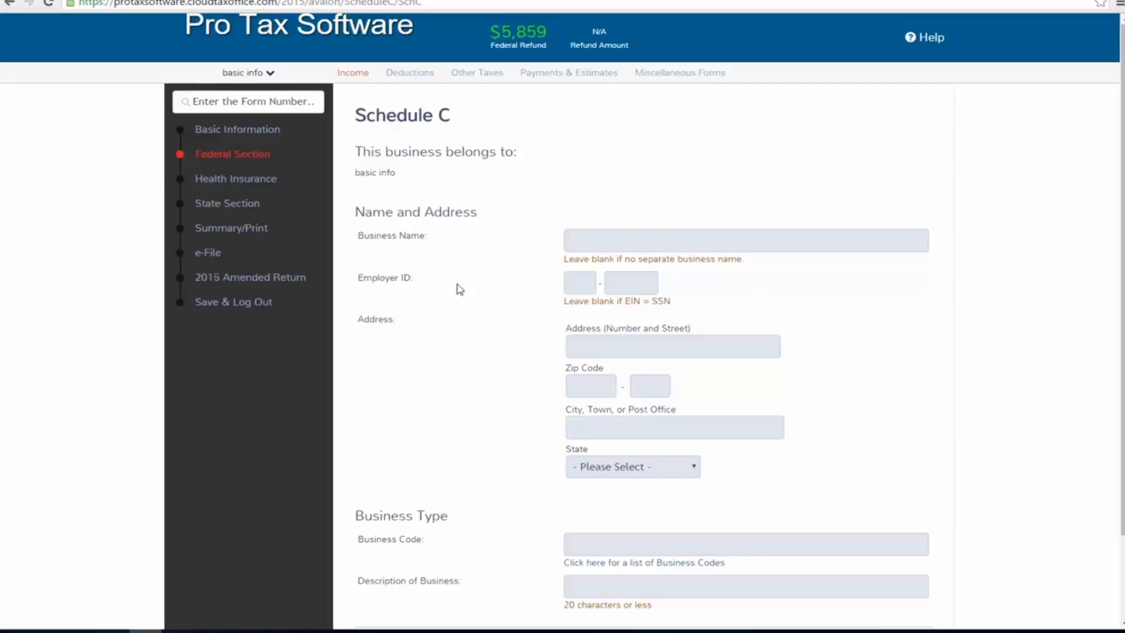
pyautogui.scroll(-2, 457, 284)
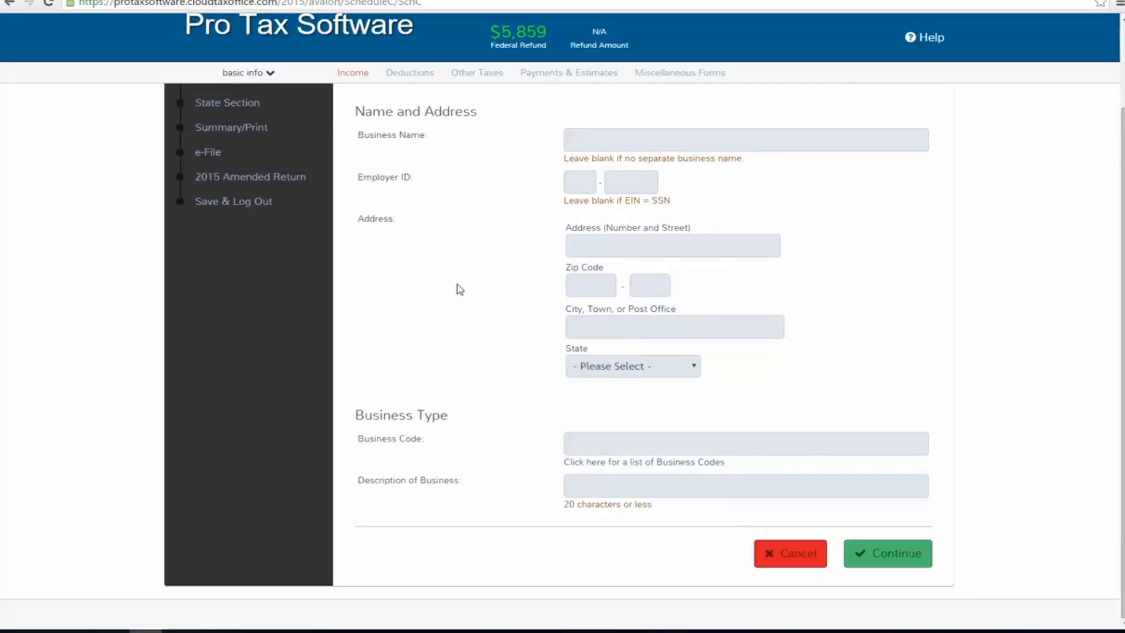
pyautogui.click(637, 446)
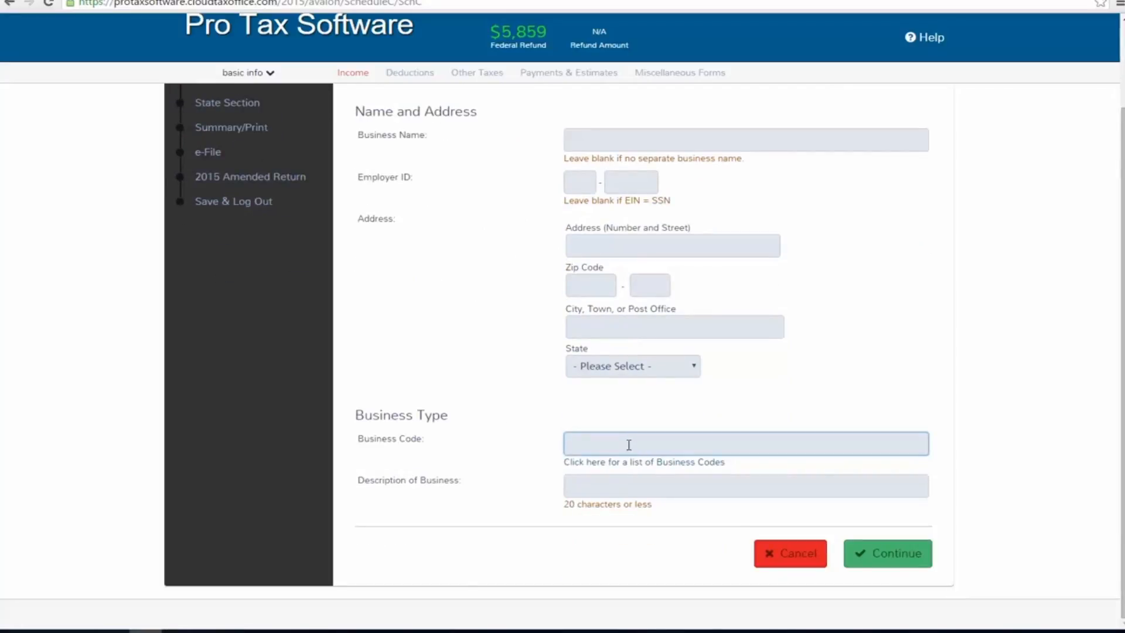
pyautogui.click(620, 461)
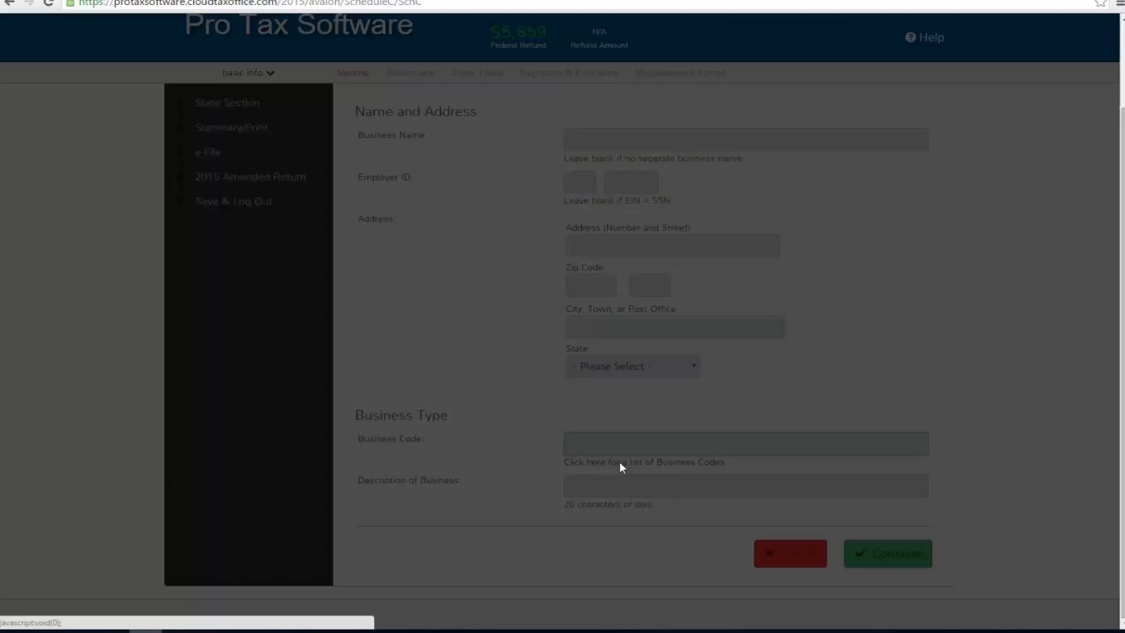
pyautogui.scroll(-12, 410, 293)
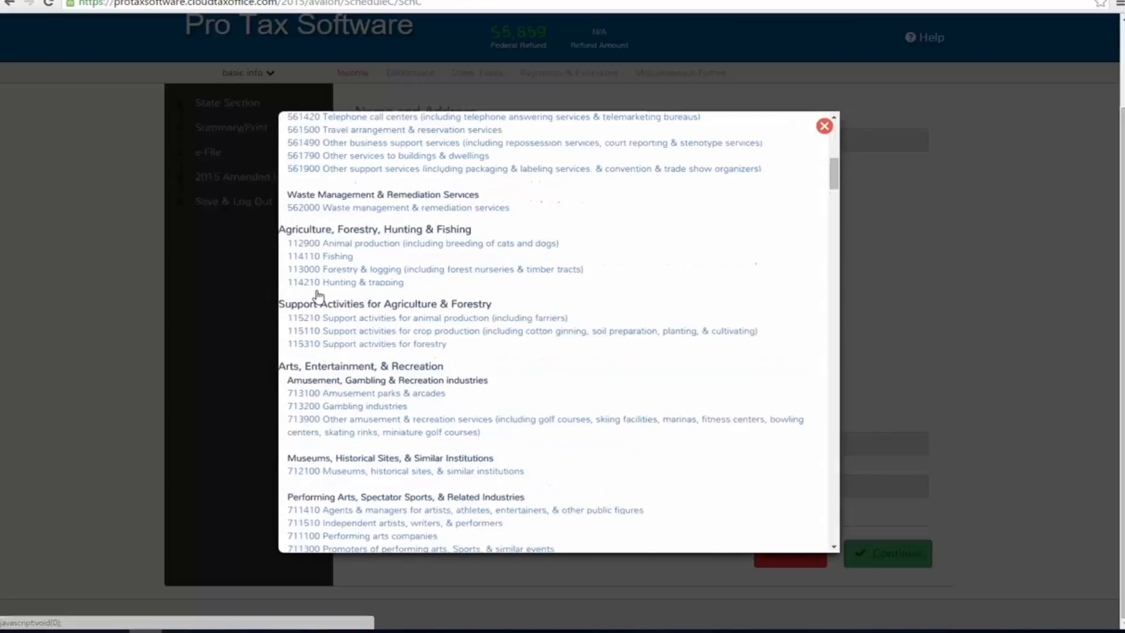
pyautogui.scroll(15, 410, 293)
pyautogui.click(823, 227)
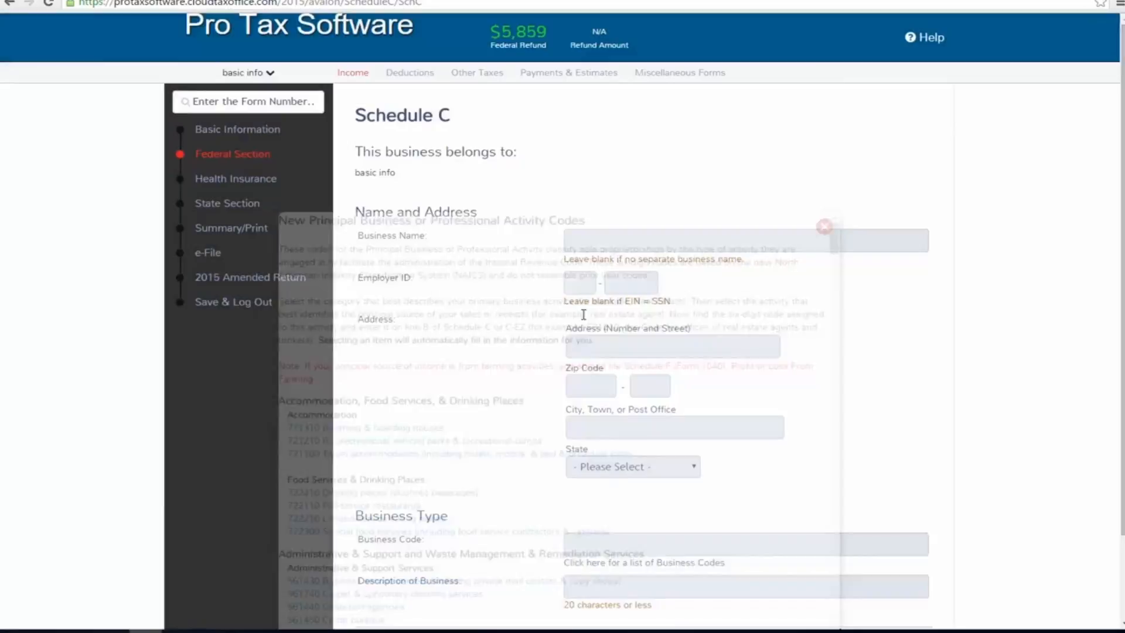
# Enter LANDSCAPER as the description of business and save the basic business information.
pyautogui.scroll(-1, 616, 510)
pyautogui.click(610, 520)
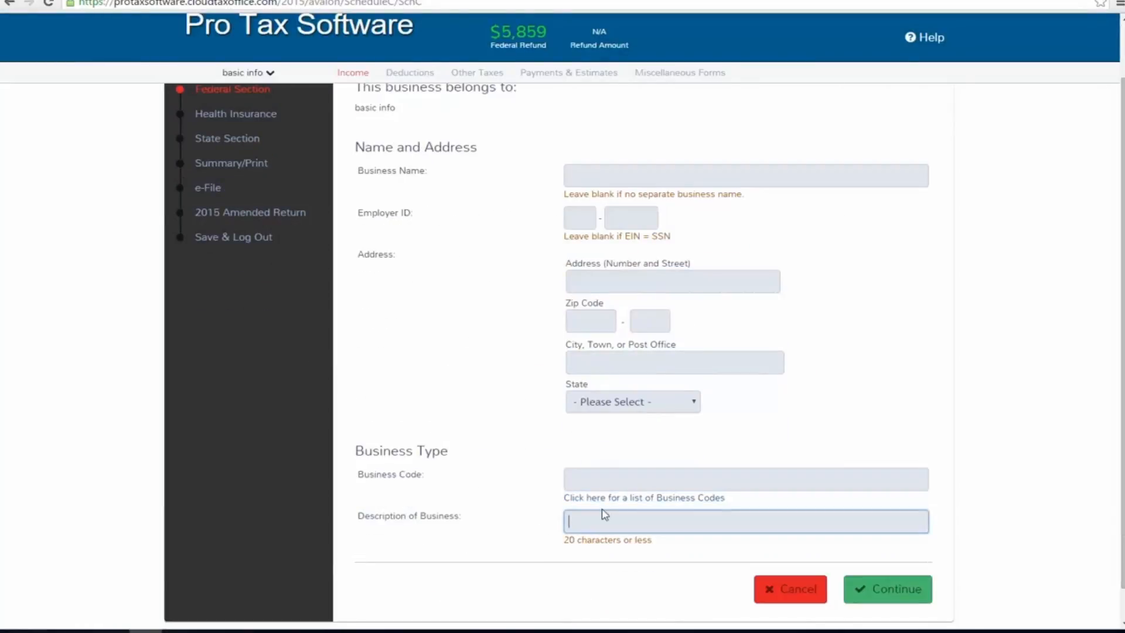
pyautogui.write('LANDSCA')
pyautogui.press('BackSpace')
pyautogui.write('APER')
pyautogui.click(873, 593)
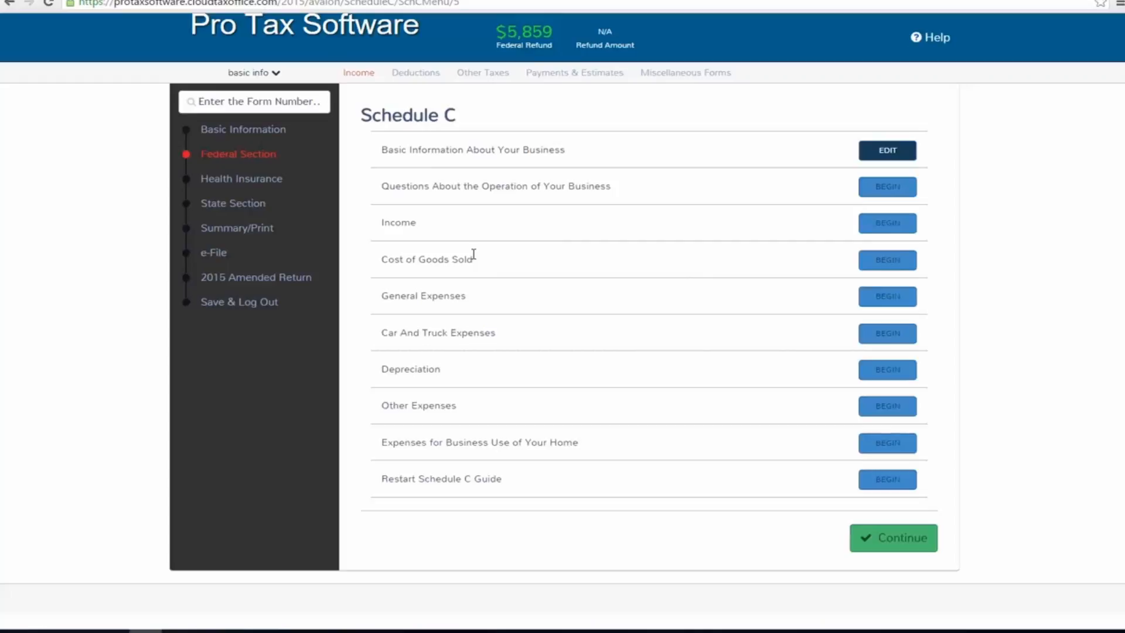
# Enter 3500 as gross receipts or sales in the Schedule C income section and save it.
pyautogui.moveTo(392, 186); pyautogui.dragTo(507, 194)
pyautogui.click(489, 217)
pyautogui.click(883, 222)
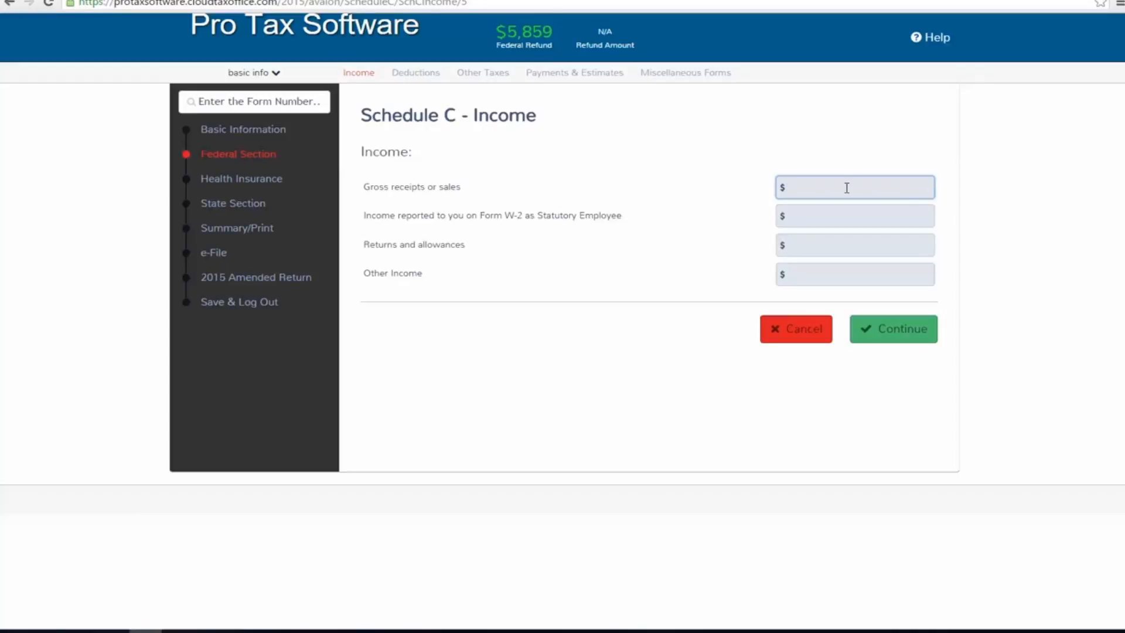
pyautogui.write('3500')
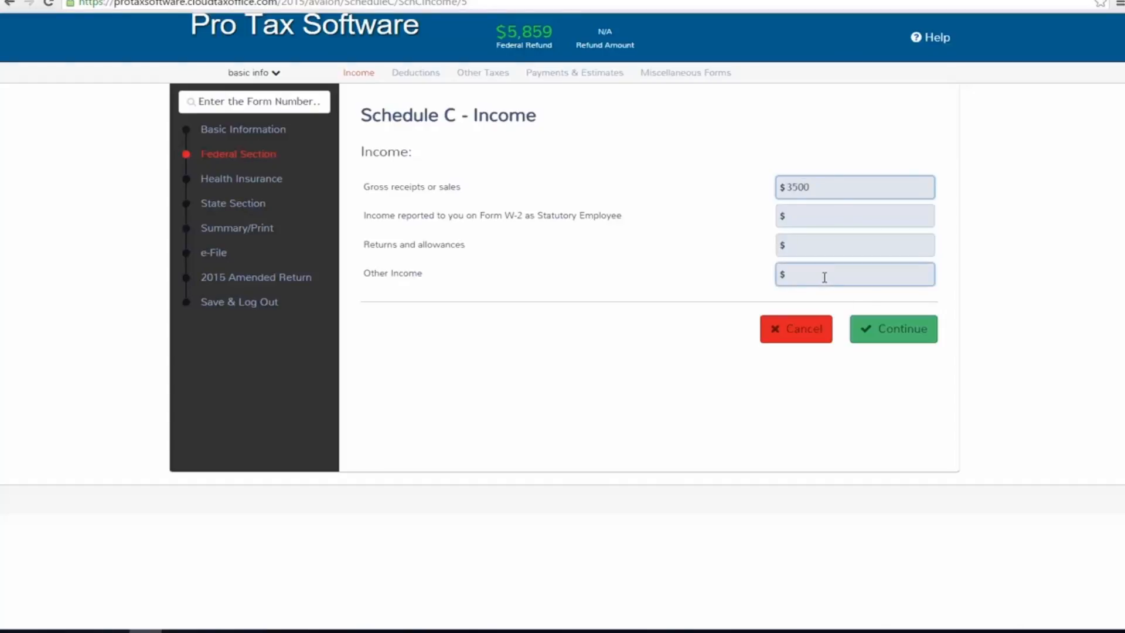
pyautogui.click(880, 334)
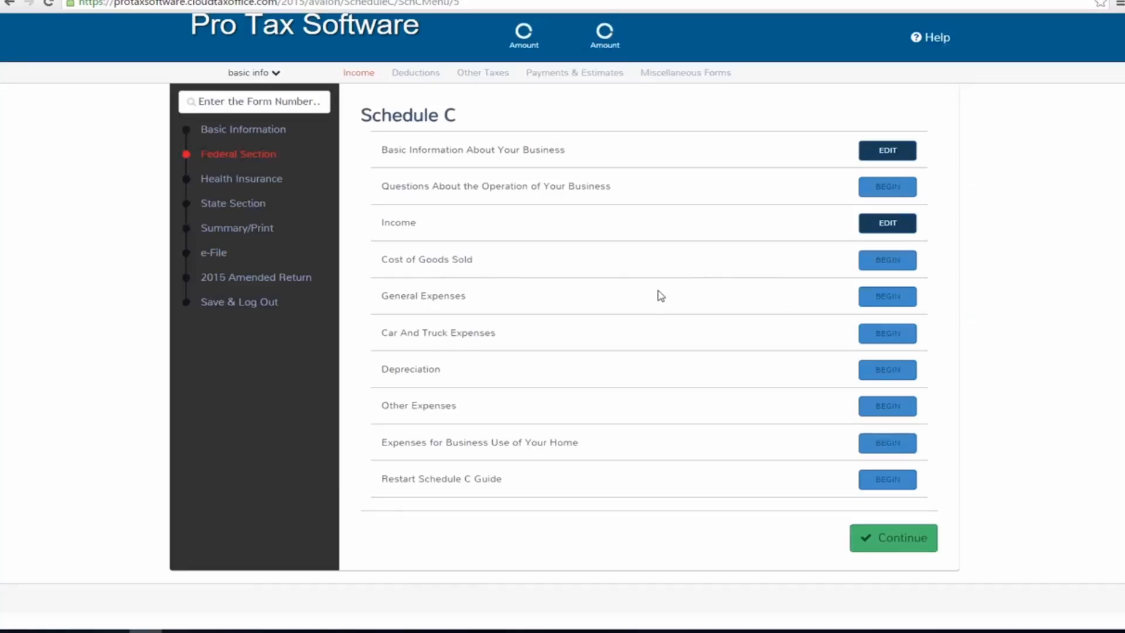
# Enter general expenses of 500 for advertising, 200 for legal and professional services and 800 for supplies, and save them.
pyautogui.click(888, 299)
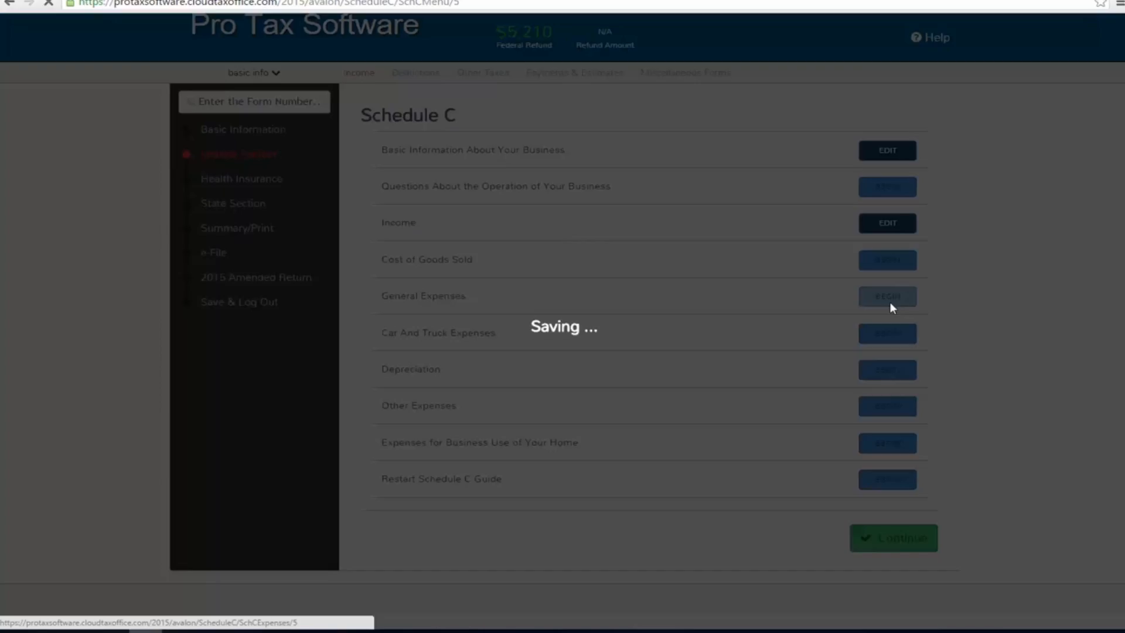
pyautogui.write('500')
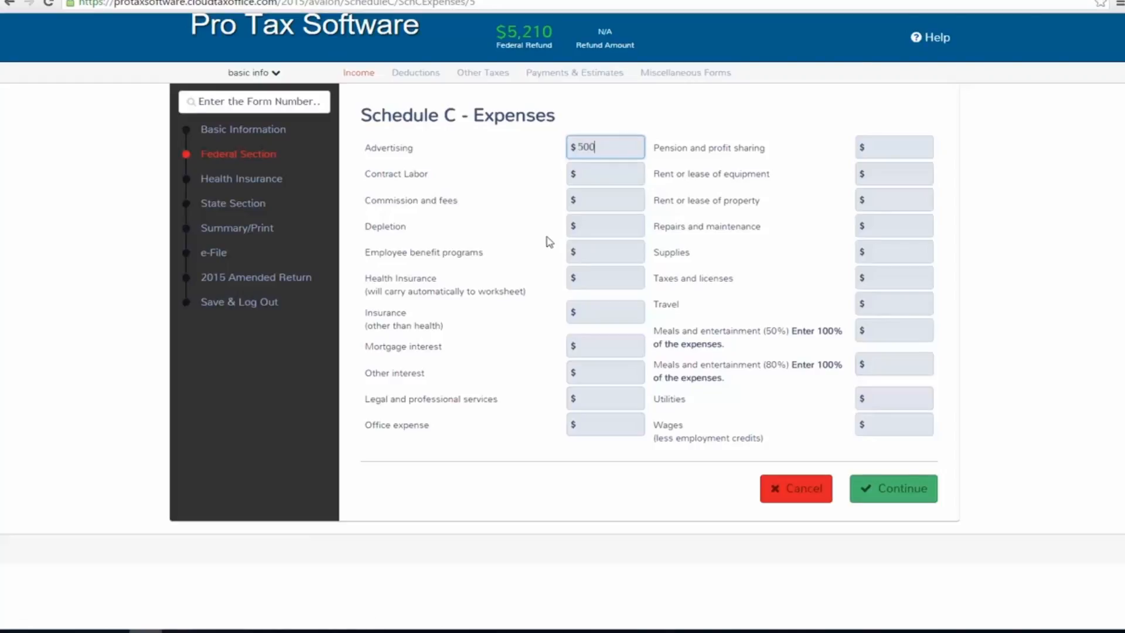
pyautogui.click(608, 404)
pyautogui.write('200')
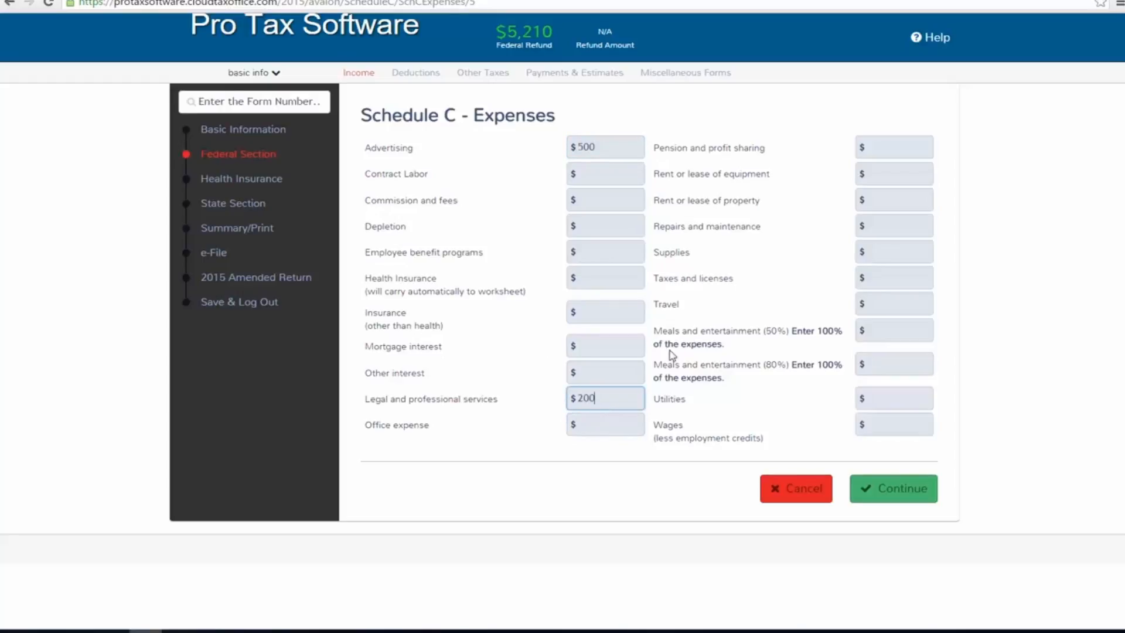
pyautogui.click(882, 251)
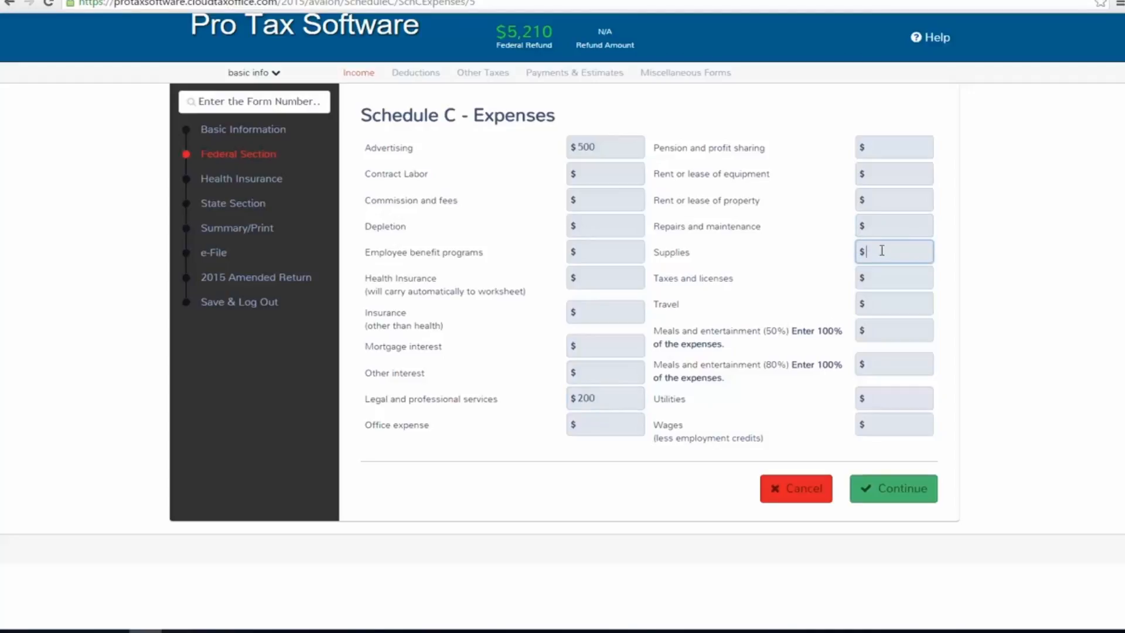
pyautogui.write('800')
pyautogui.click(900, 486)
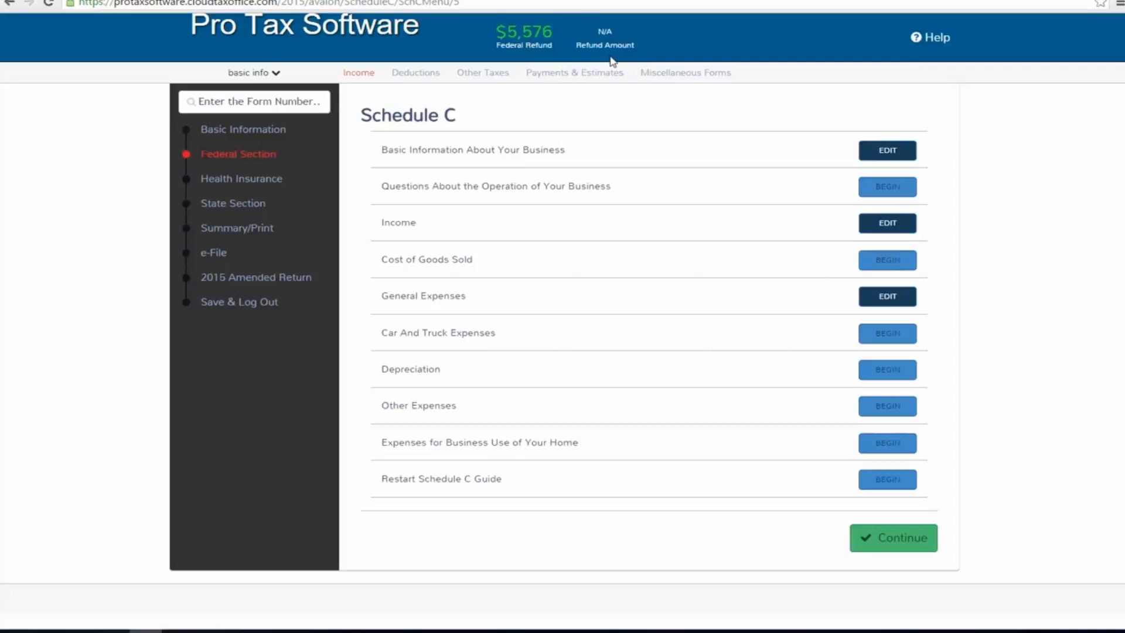
# Begin the car and truck expenses with a vehicle described as TRUCK, placed in service on 1/1/2015.
pyautogui.click(897, 334)
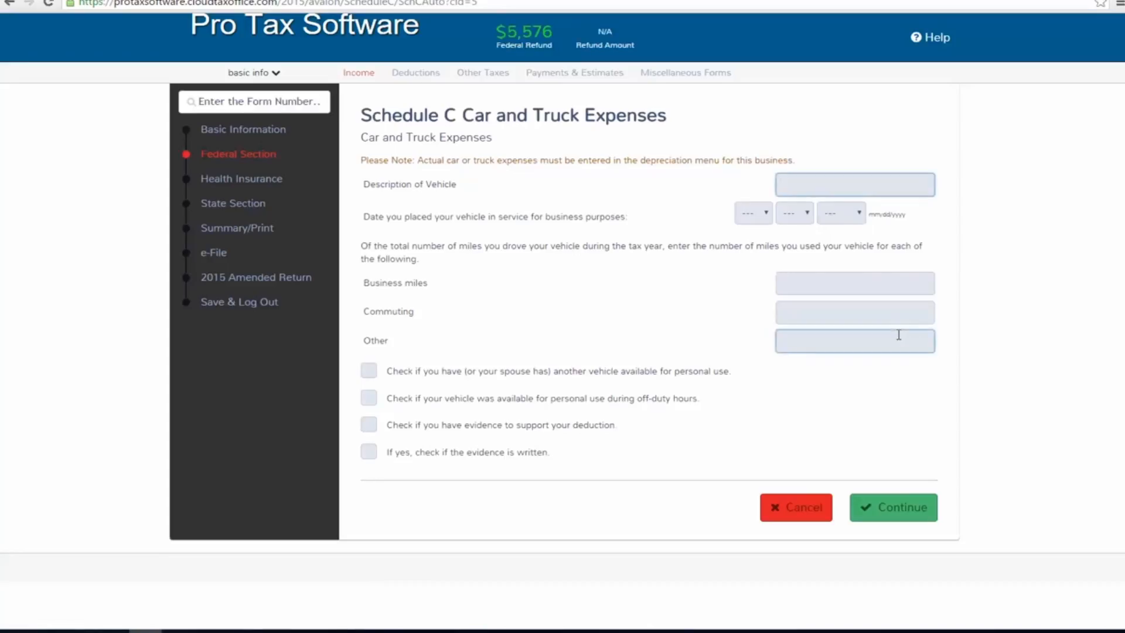
pyautogui.write('TRUCK')
pyautogui.press('Tab')
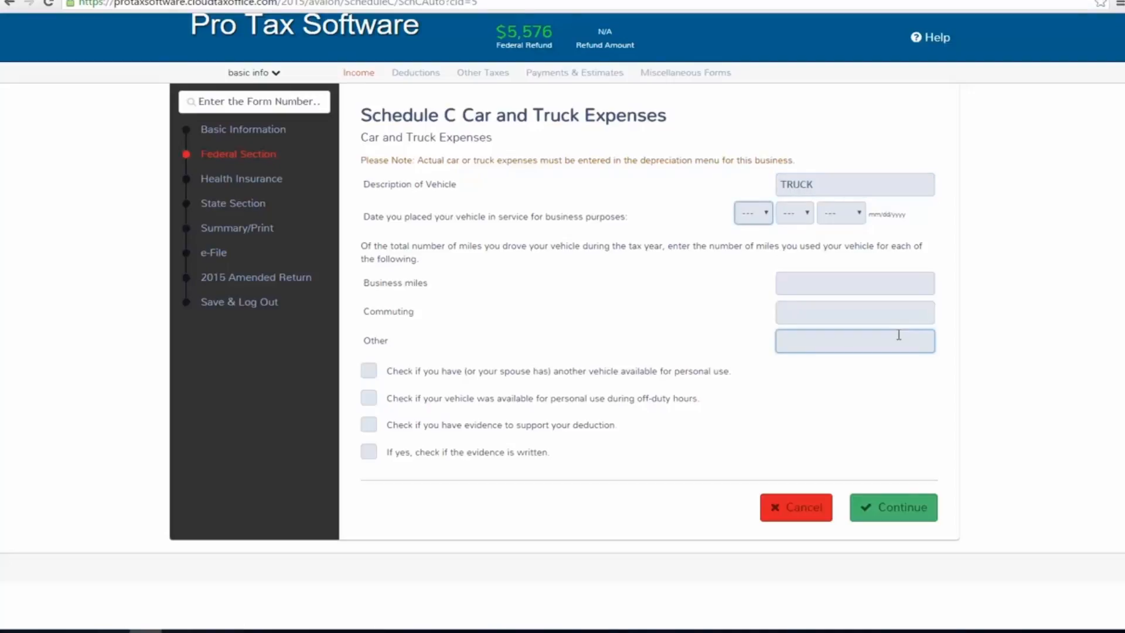
pyautogui.write('1')
pyautogui.press('Tab')
pyautogui.write('1')
pyautogui.press('Tab')
pyautogui.write('2015')
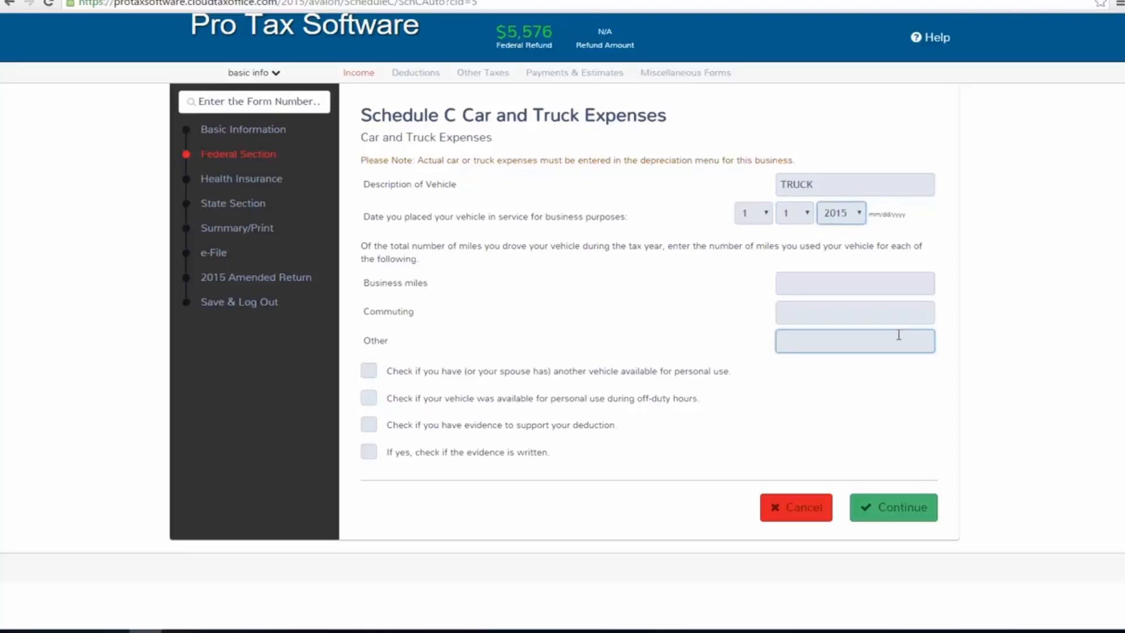
# Set the truck's mileage to 5000 business miles, 1000 commuting miles and 1000 other miles.
pyautogui.press('Tab')
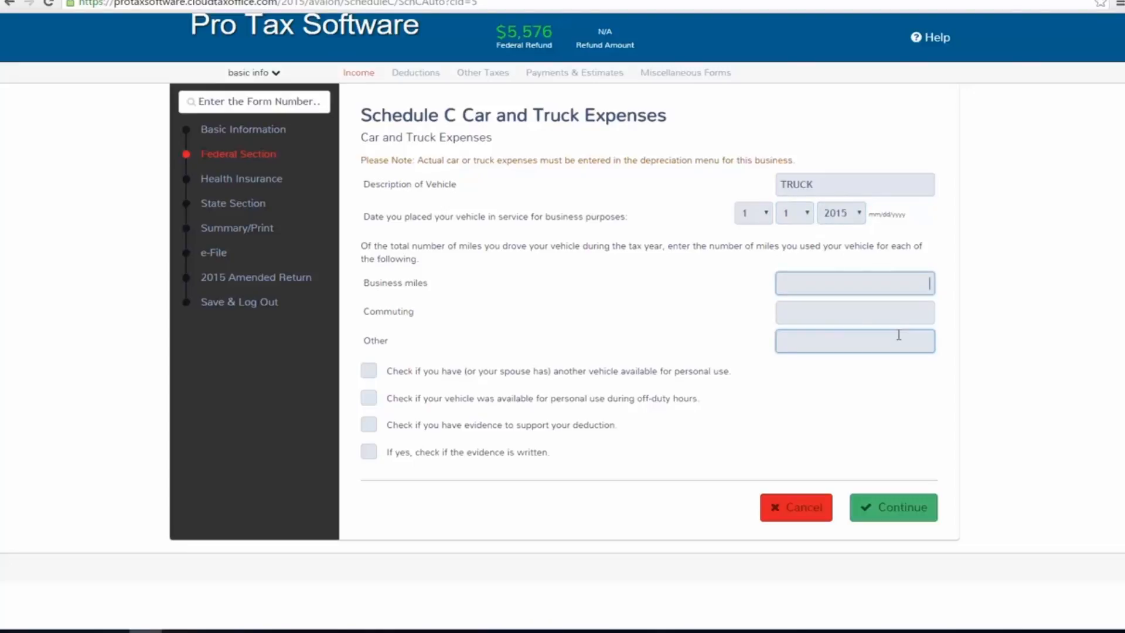
pyautogui.write('5000')
pyautogui.click(878, 308)
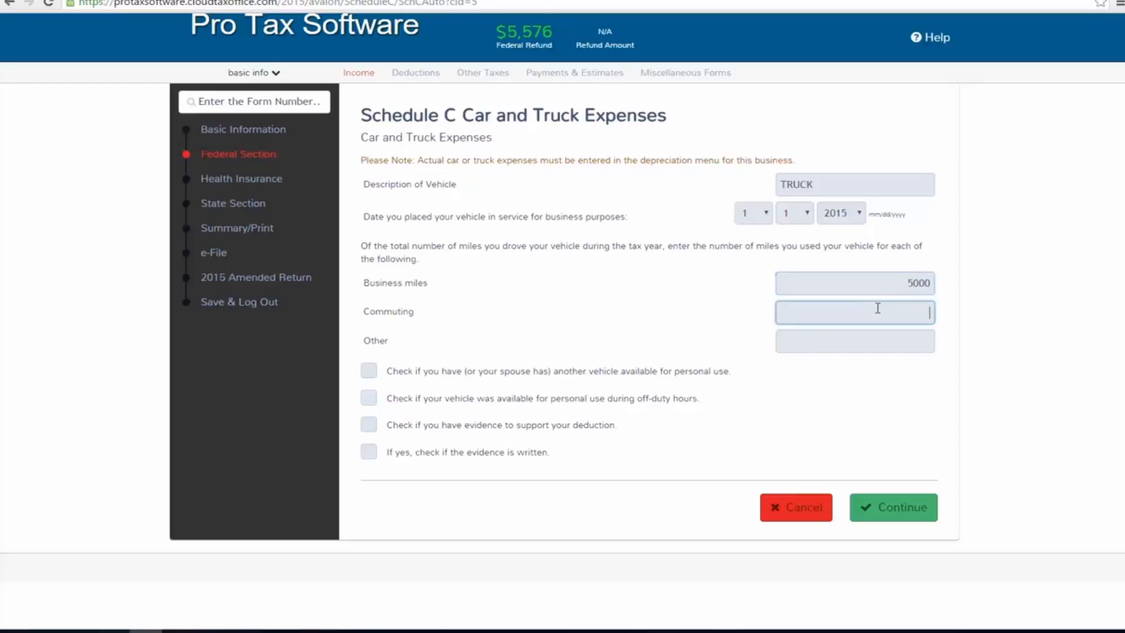
pyautogui.write('1000')
pyautogui.click(888, 341)
pyautogui.write('1000')
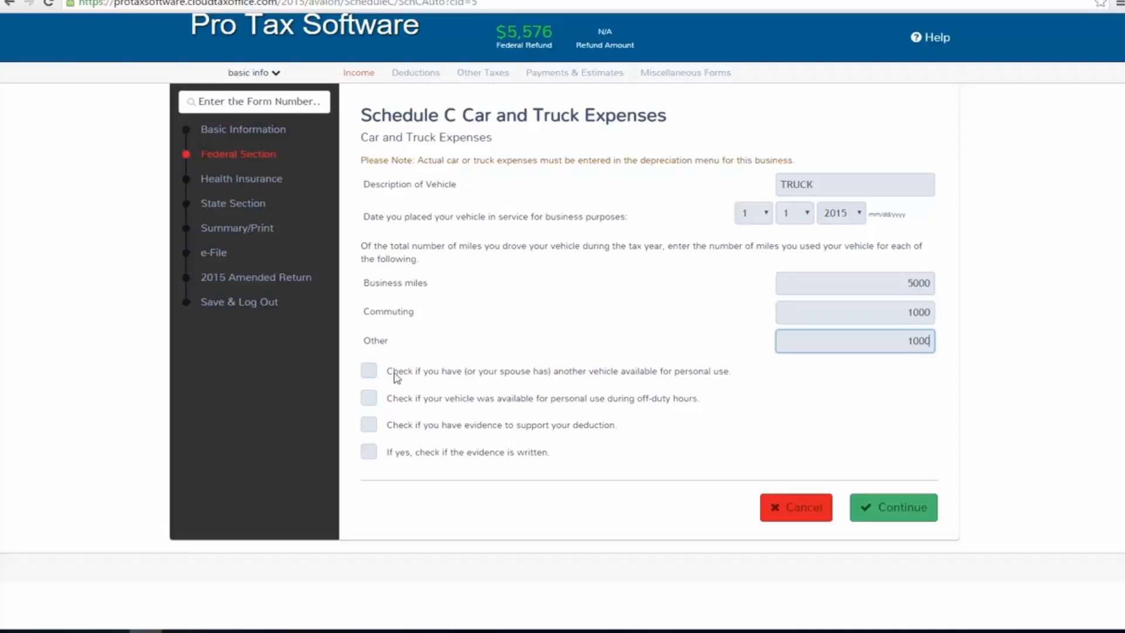
# Mark another vehicle available, off-duty personal use and evidence for the deduction, then save the truck and return to the Schedule C sections.
pyautogui.click(369, 371)
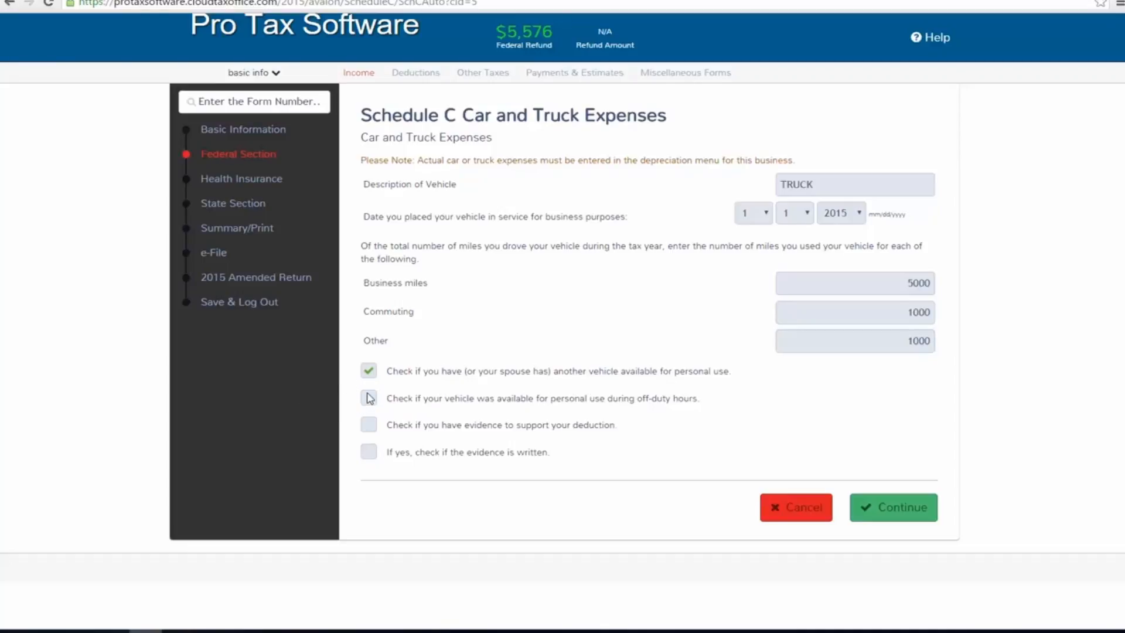
pyautogui.click(369, 399)
pyautogui.click(369, 425)
pyautogui.click(912, 514)
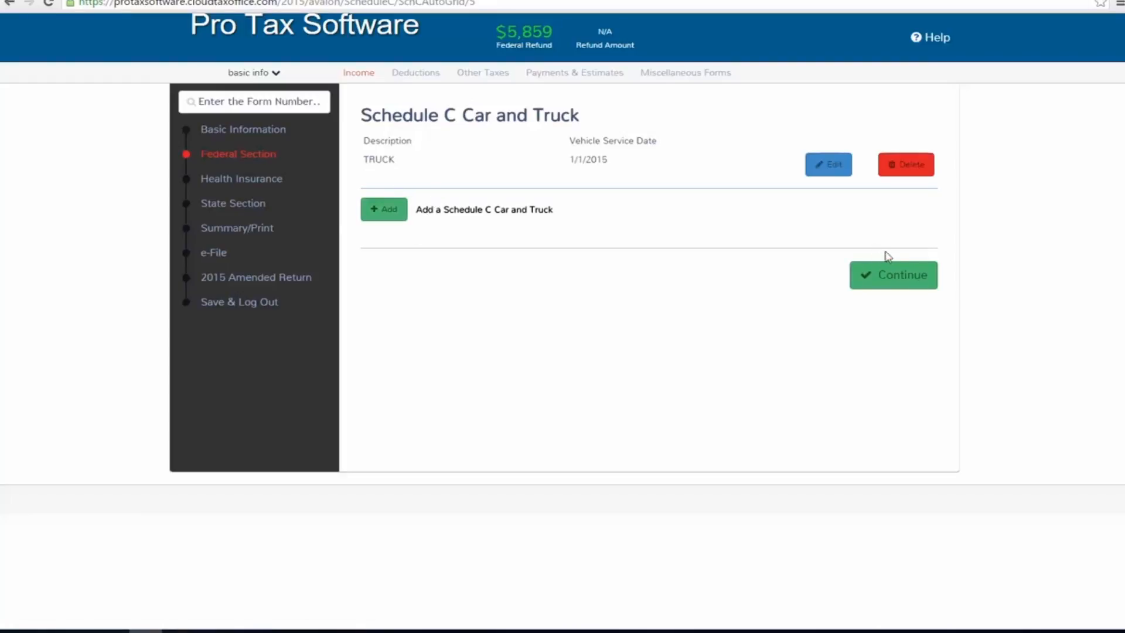
pyautogui.click(862, 276)
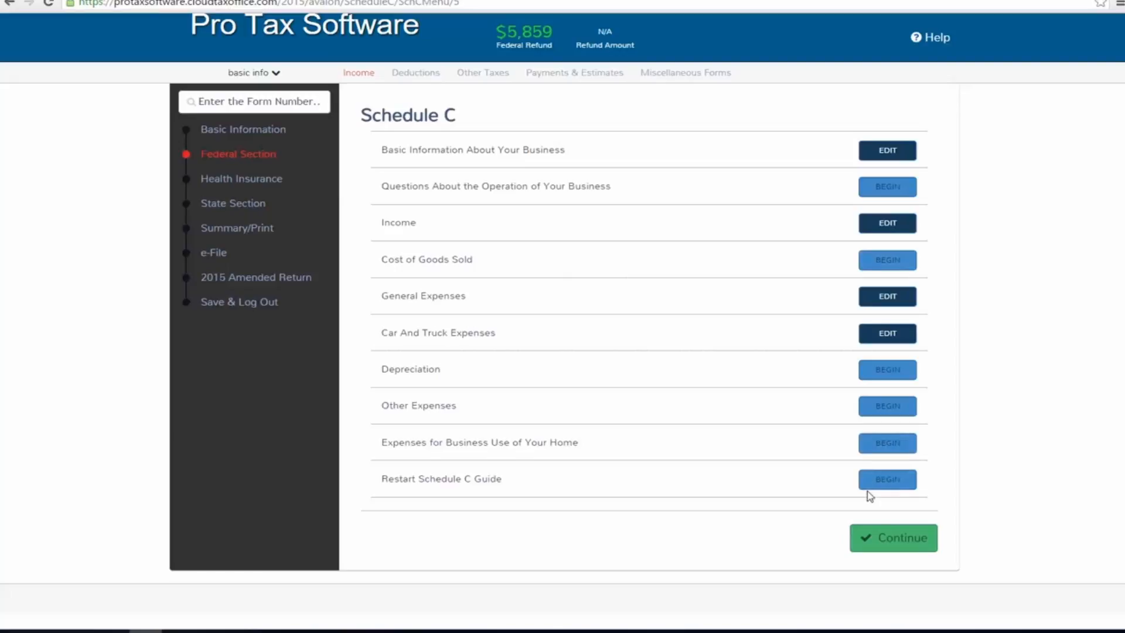
# Begin a depreciation asset for the business described as COMPUTER, placed in service on 1/1/2015.
pyautogui.click(897, 375)
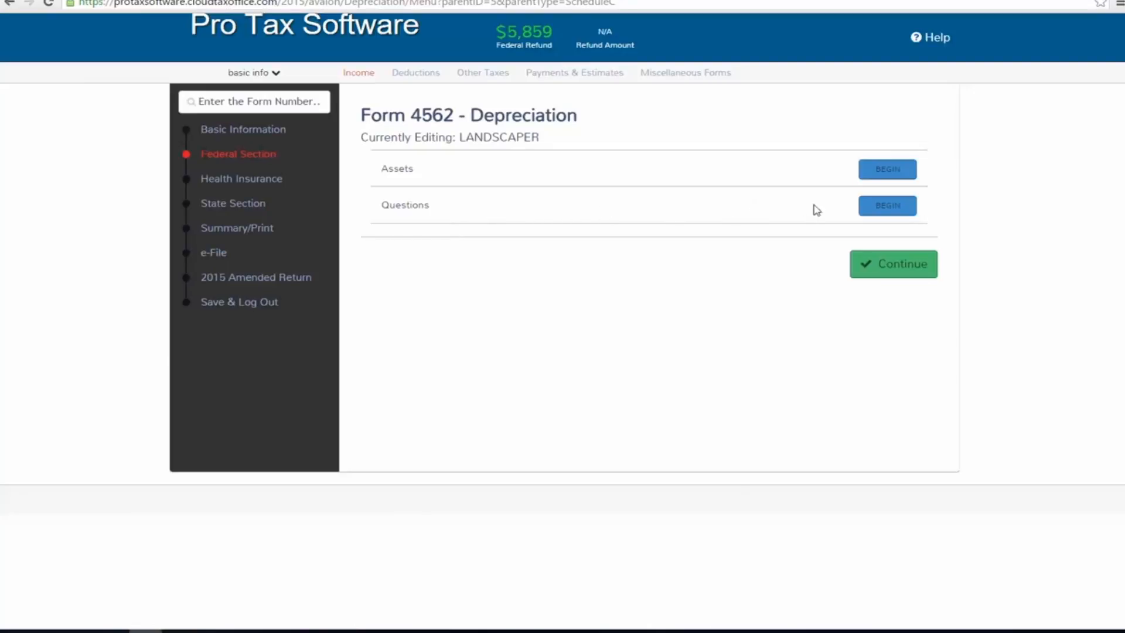
pyautogui.click(882, 171)
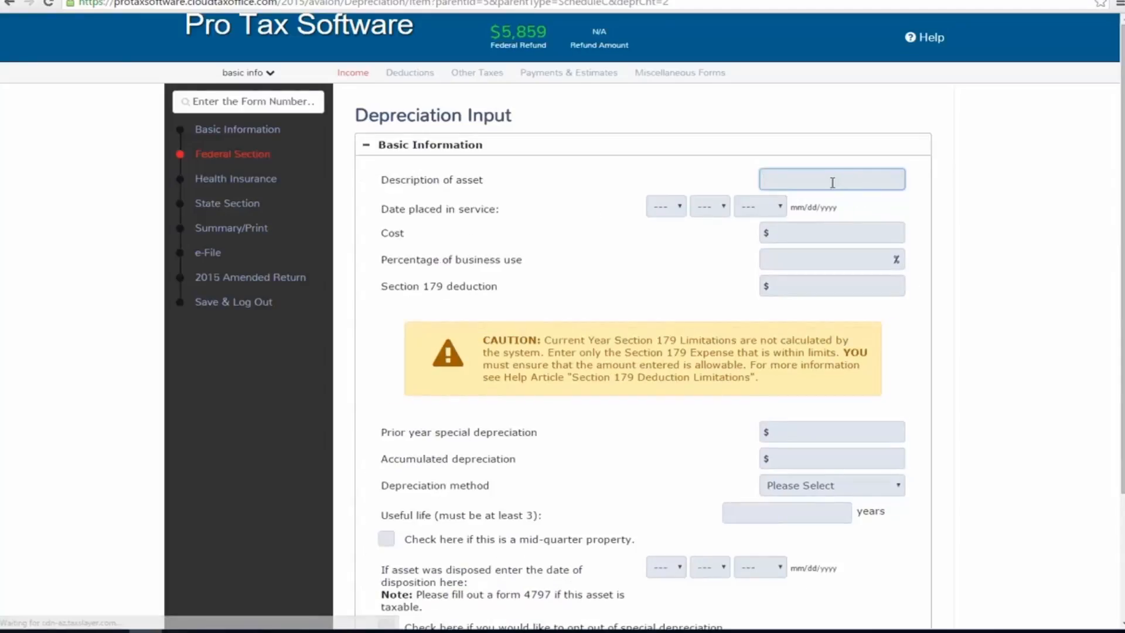
pyautogui.write('COMPURT')
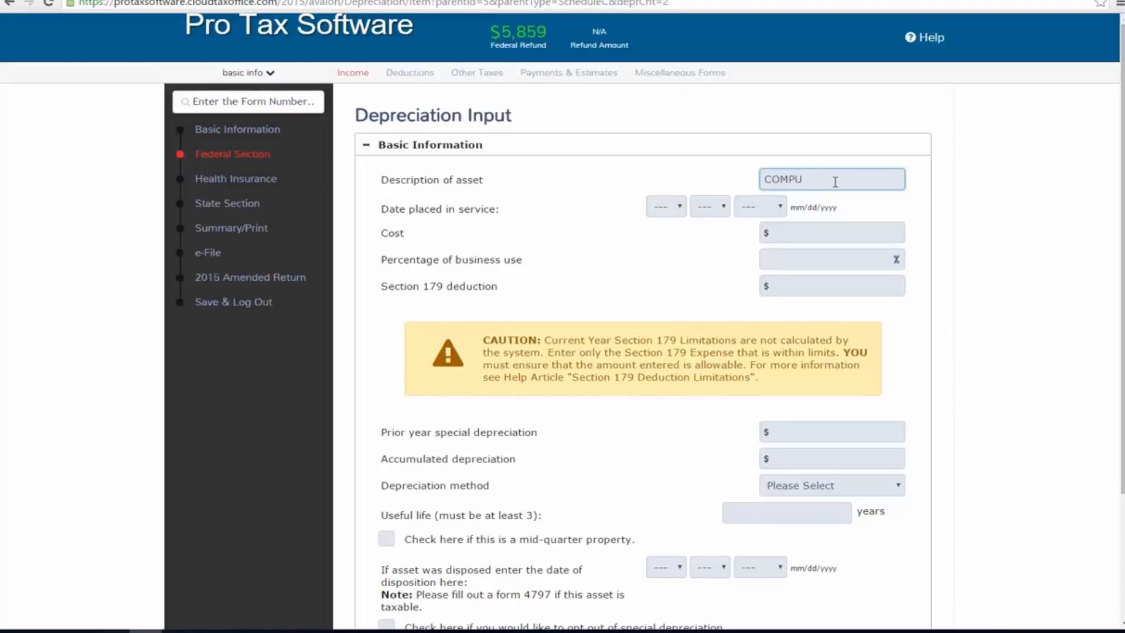
pyautogui.press('Tab')
pyautogui.press('Tab')
pyautogui.write('1')
pyautogui.press('Tab')
pyautogui.write('2015')
pyautogui.press('Tab')
# Set the computer asset's cost to $2500 and its percentage of business use to 100.
pyautogui.write('2500')
pyautogui.press('Tab')
pyautogui.scroll(-2, 746, 284)
pyautogui.scroll(2, 746, 284)
pyautogui.write('1')
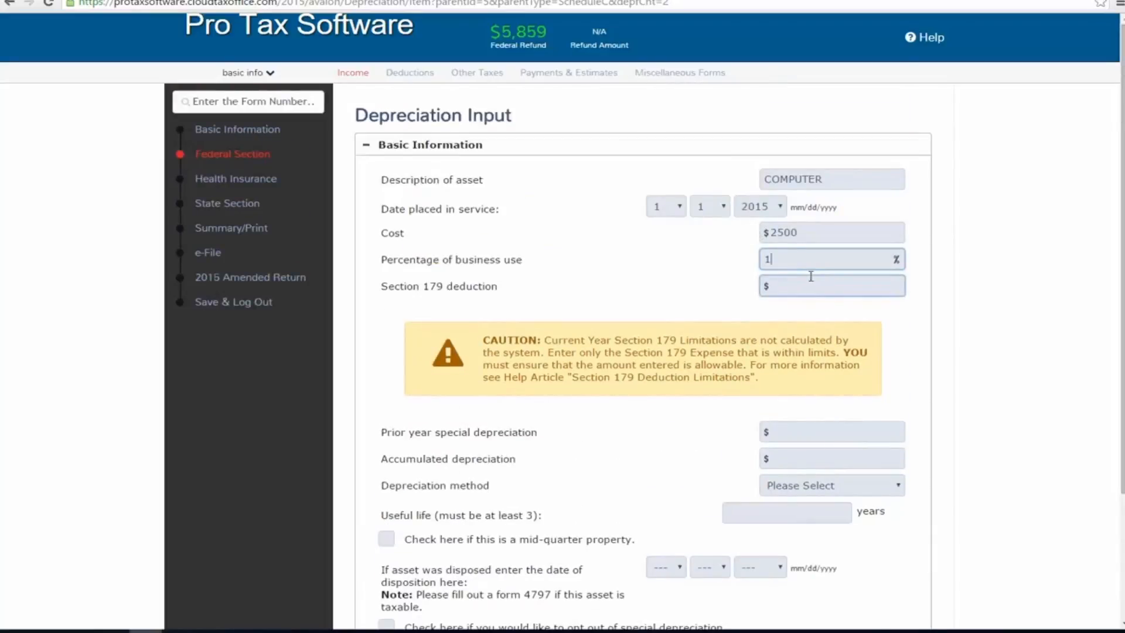
# Give the computer a useful life of 4 years and the straight line depreciation method, then save the asset.
pyautogui.scroll(-2, 748, 364)
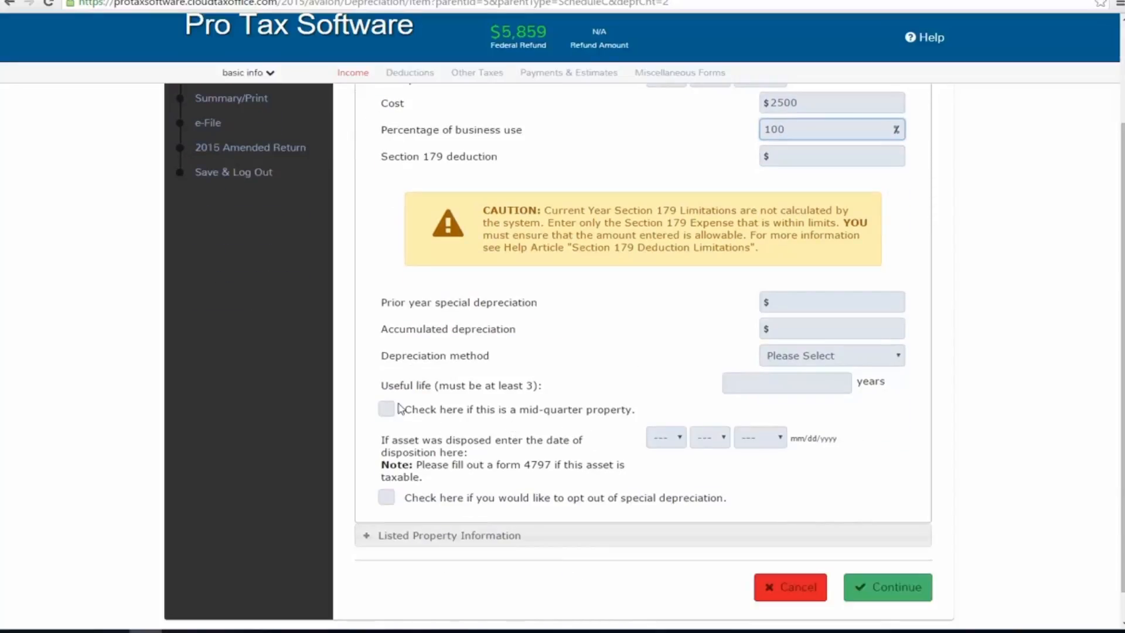
pyautogui.click(741, 383)
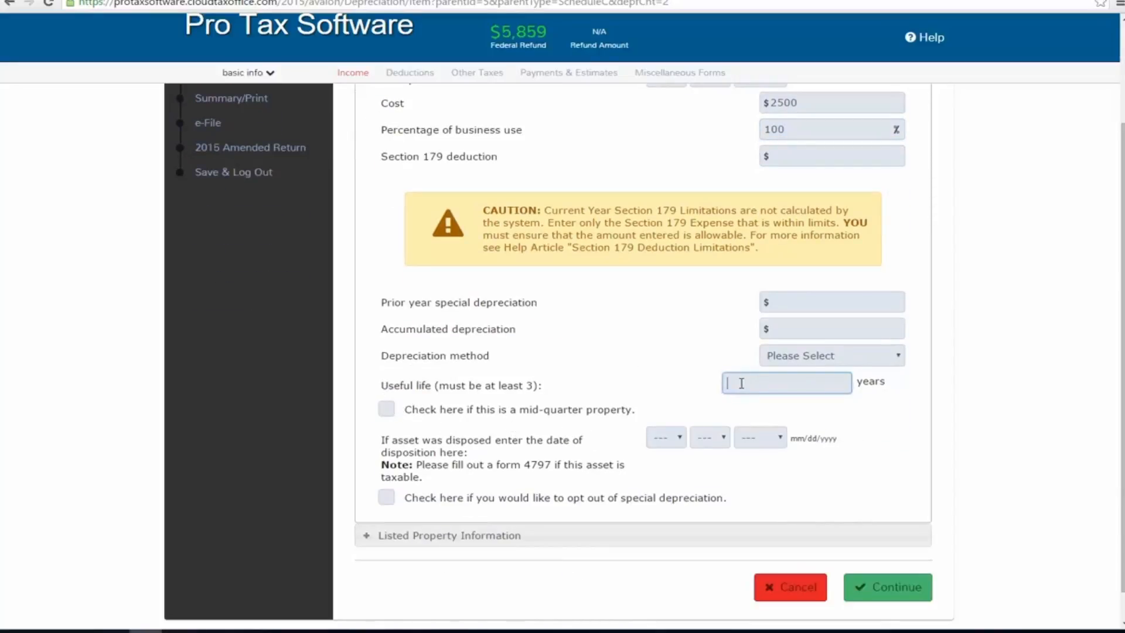
pyautogui.write('4')
pyautogui.click(651, 370)
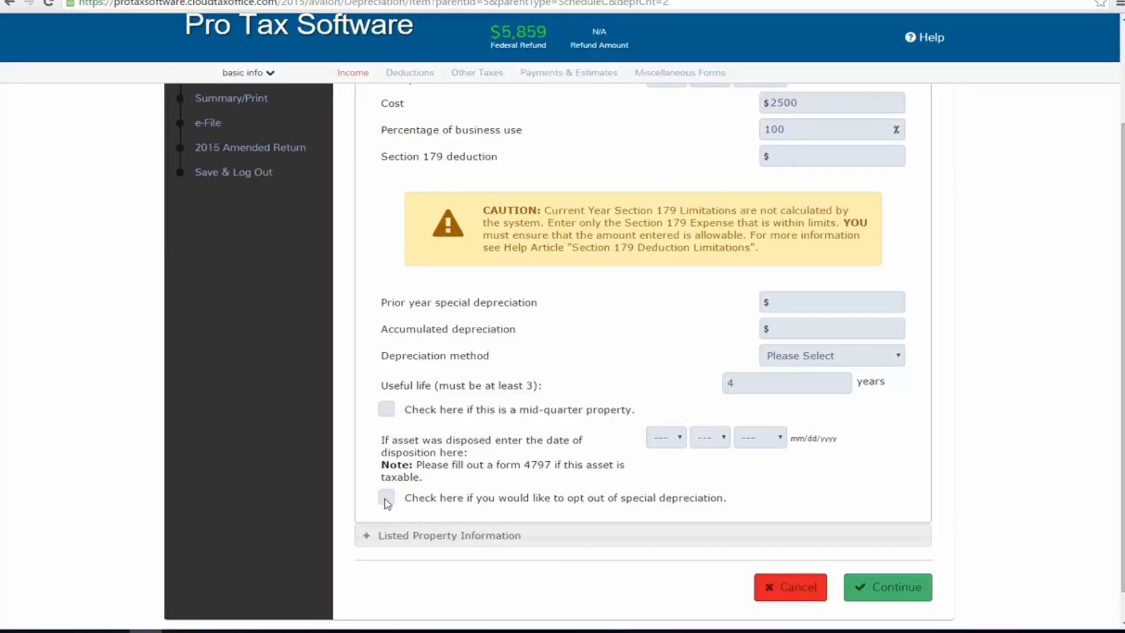
pyautogui.click(909, 593)
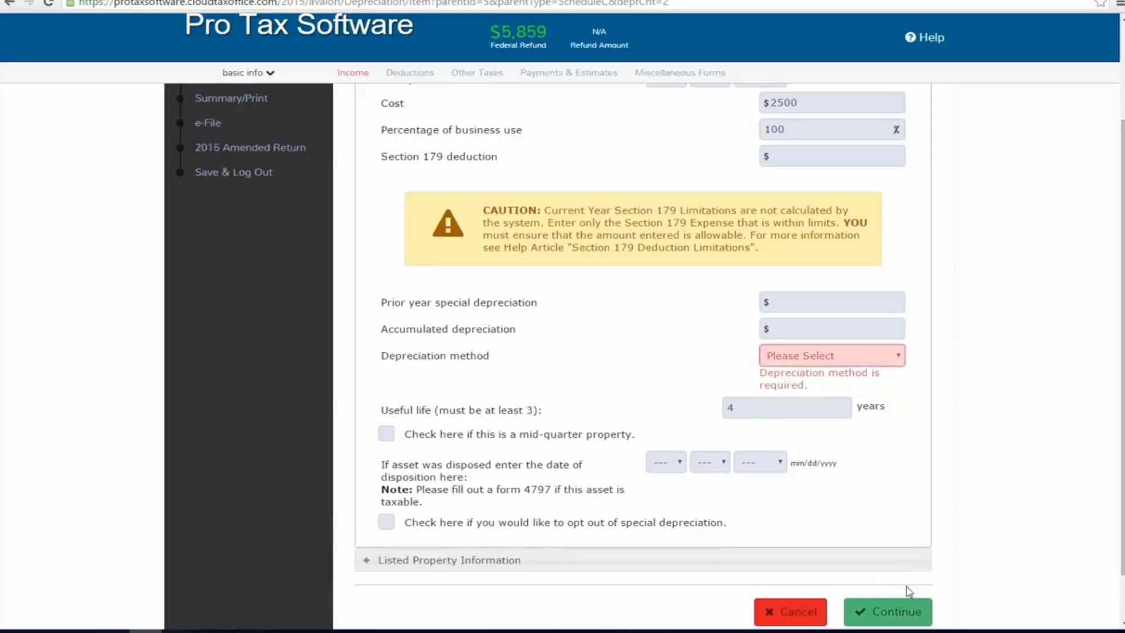
pyautogui.click(881, 359)
pyautogui.scroll(-2, 831, 483)
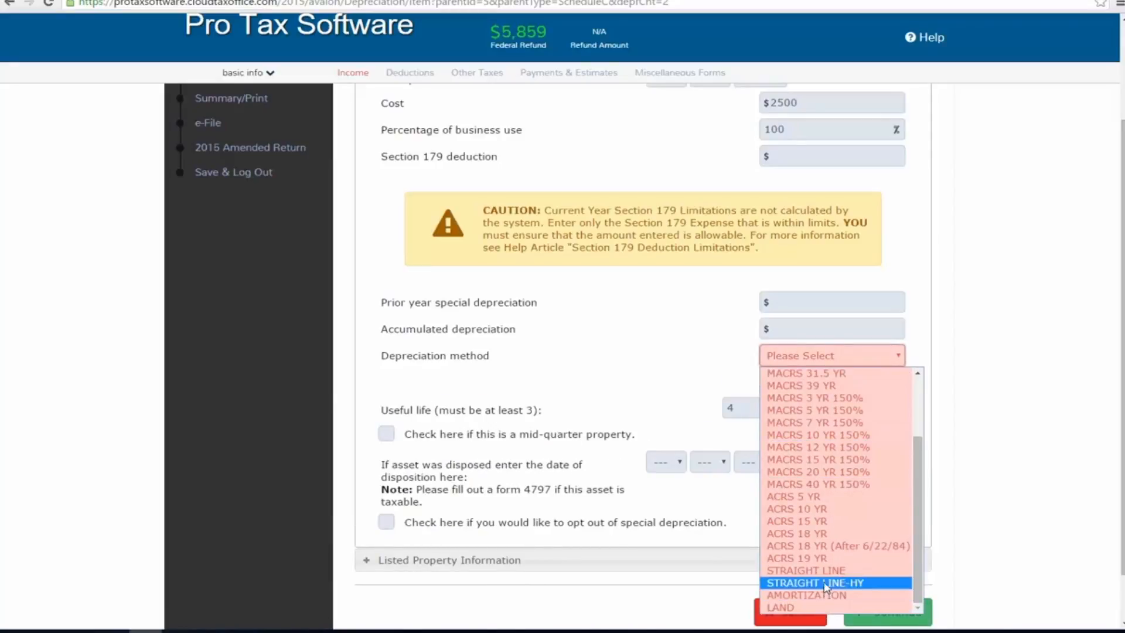
pyautogui.click(825, 575)
pyautogui.click(898, 588)
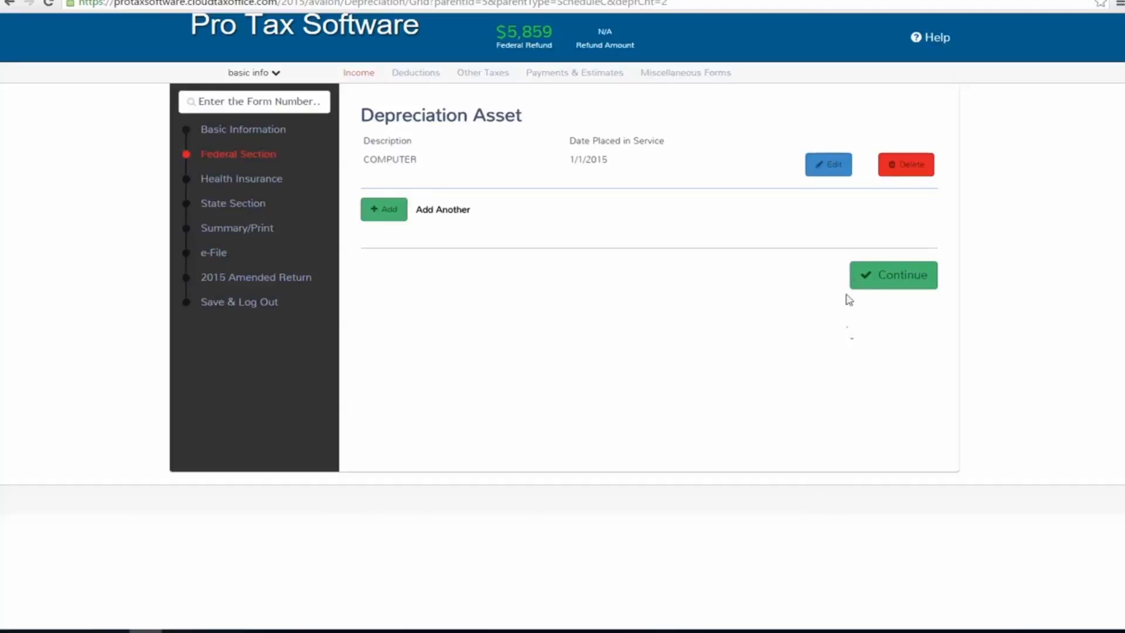
# Finish the depreciation section and return through the Schedule C sections to the list of businesses.
pyautogui.click(873, 280)
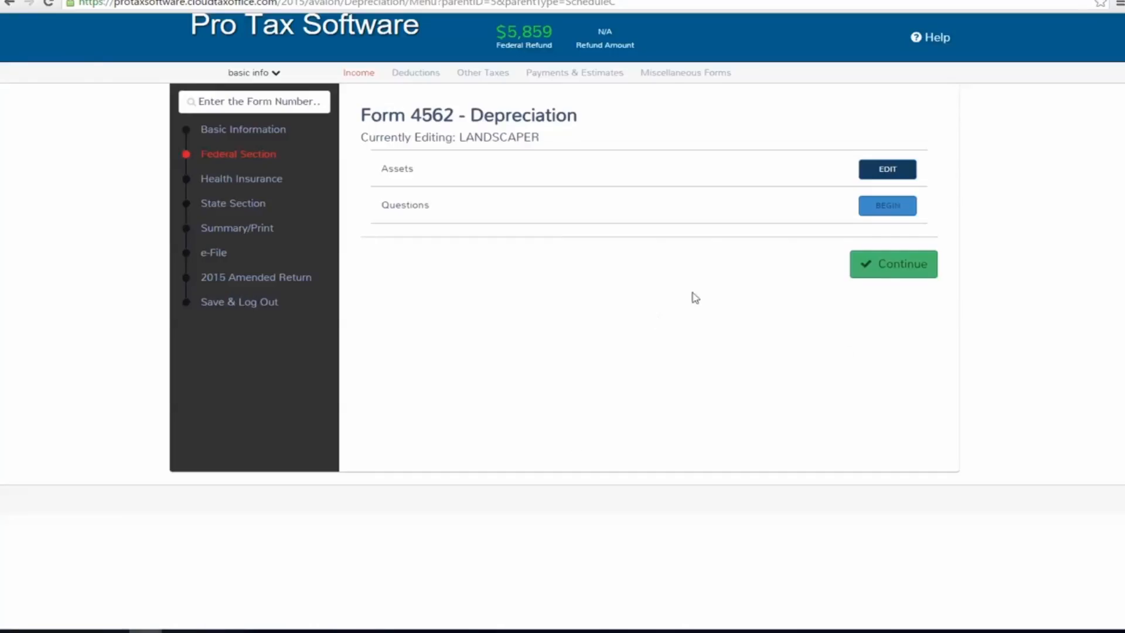
pyautogui.click(853, 265)
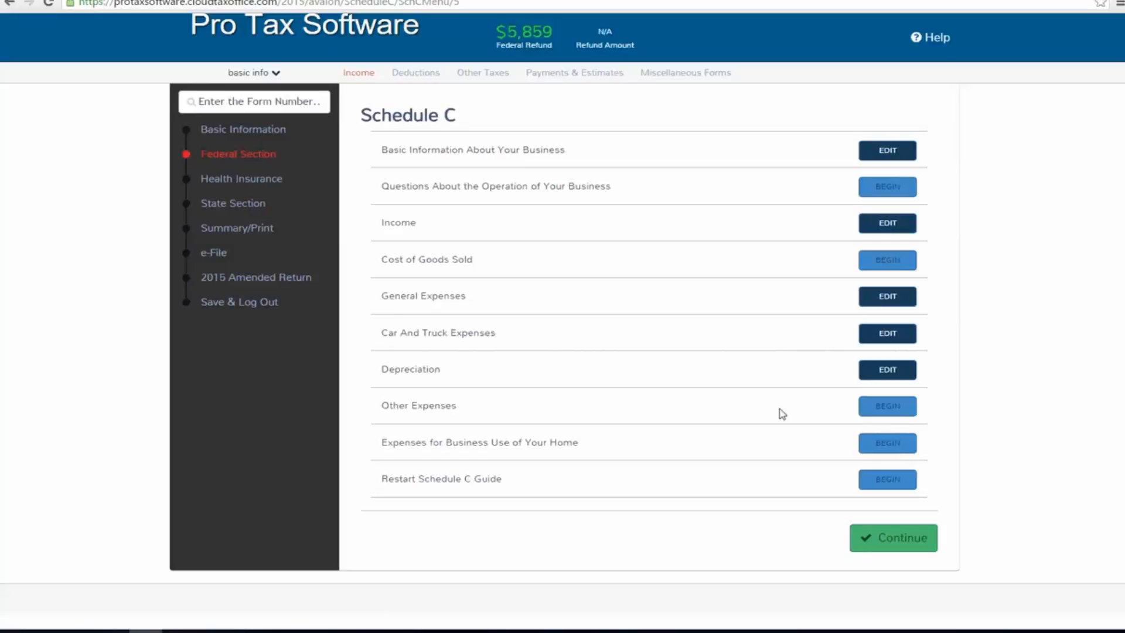
pyautogui.click(880, 547)
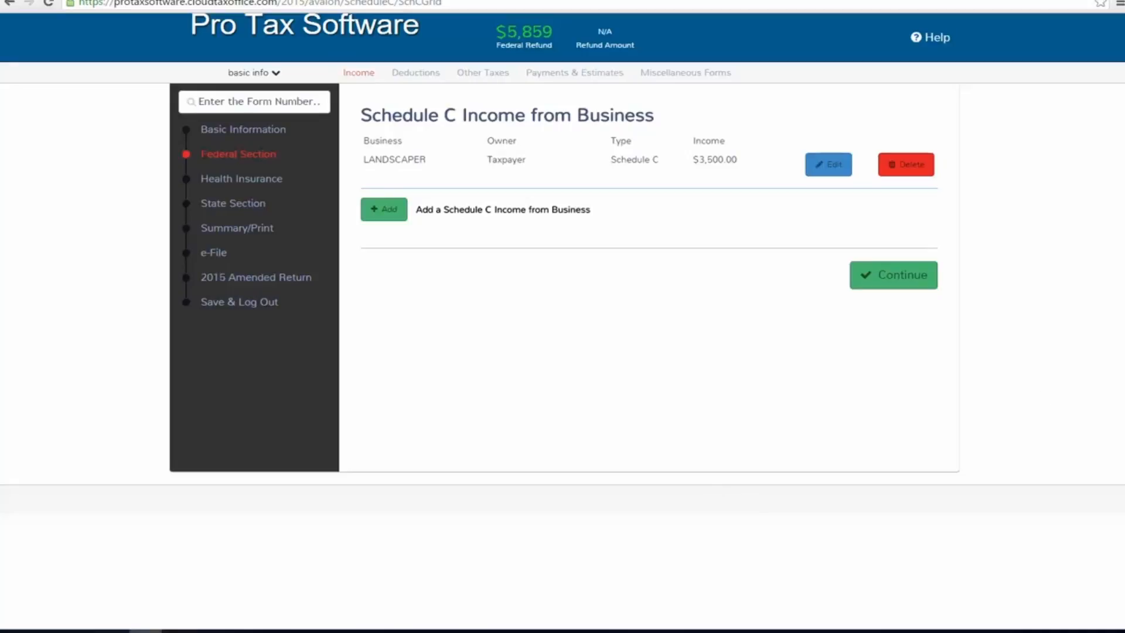
# Look up Form 1099-MISC by its form number and open it.
pyautogui.click(262, 101)
pyautogui.write('1099-MI')
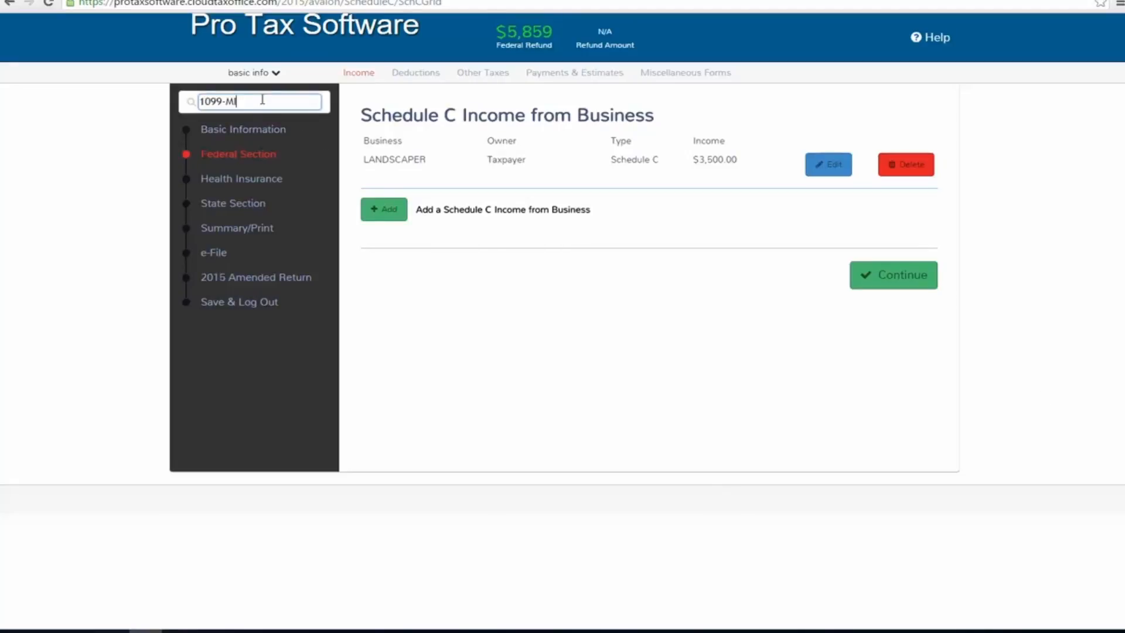
pyautogui.press('BackSpace')
pyautogui.press('BackSpace')
pyautogui.press('BackSpace')
pyautogui.press('BackSpace')
pyautogui.press('BackSpace')
pyautogui.write('1099-MIS')
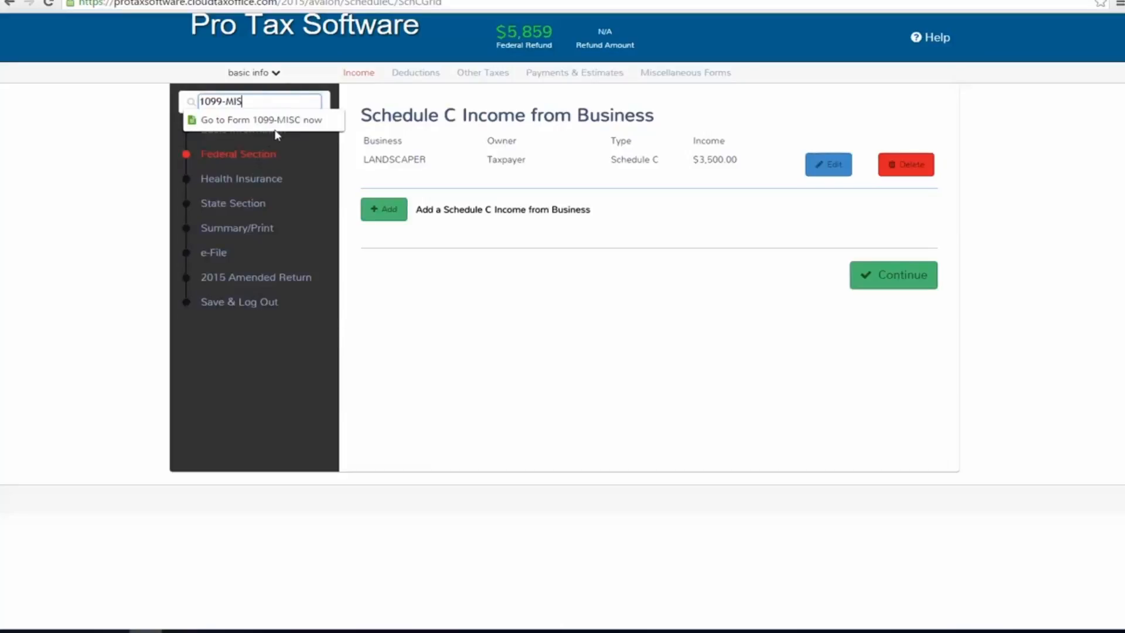
pyautogui.click(277, 122)
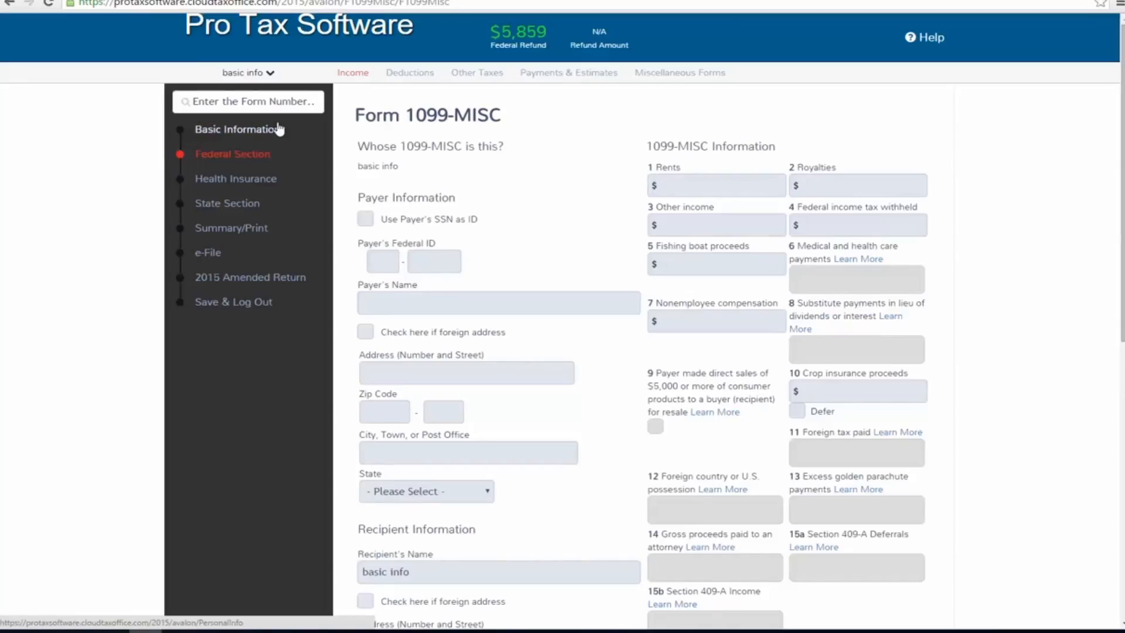
# Enter nonemployee compensation of $2500 in box 7 of the 1099-MISC.
pyautogui.scroll(-1, 636, 208)
pyautogui.click(696, 202)
pyautogui.click(687, 249)
pyautogui.write('2500')
# Fill in the payer's federal ID, the payer name 1040 co and the payer's address.
pyautogui.click(382, 189)
pyautogui.write('9')
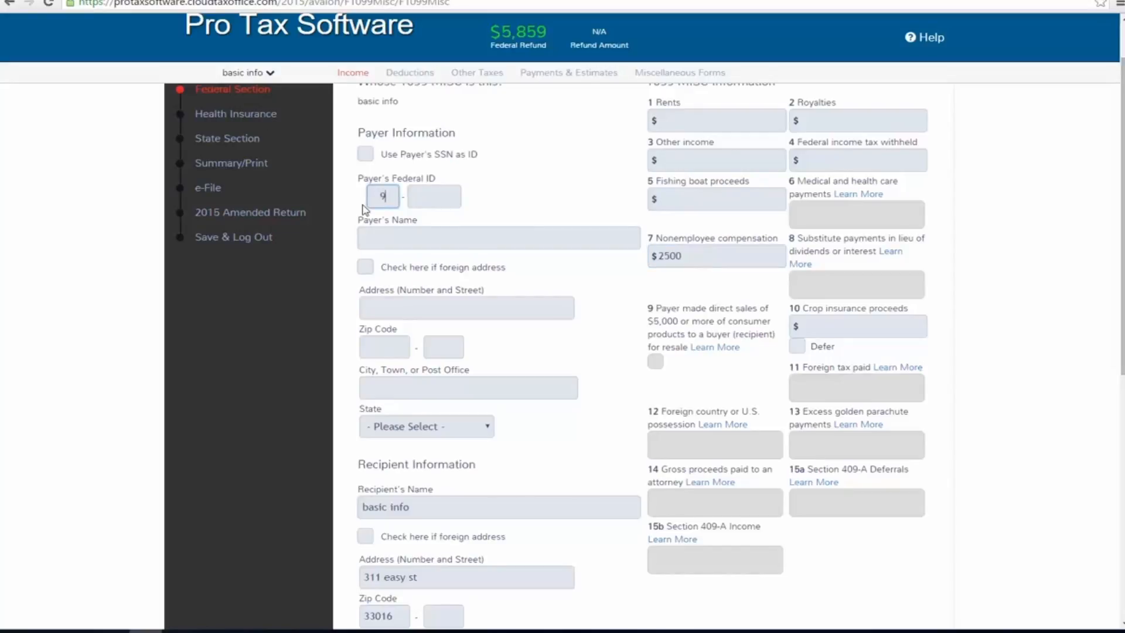
pyautogui.write('87654321')
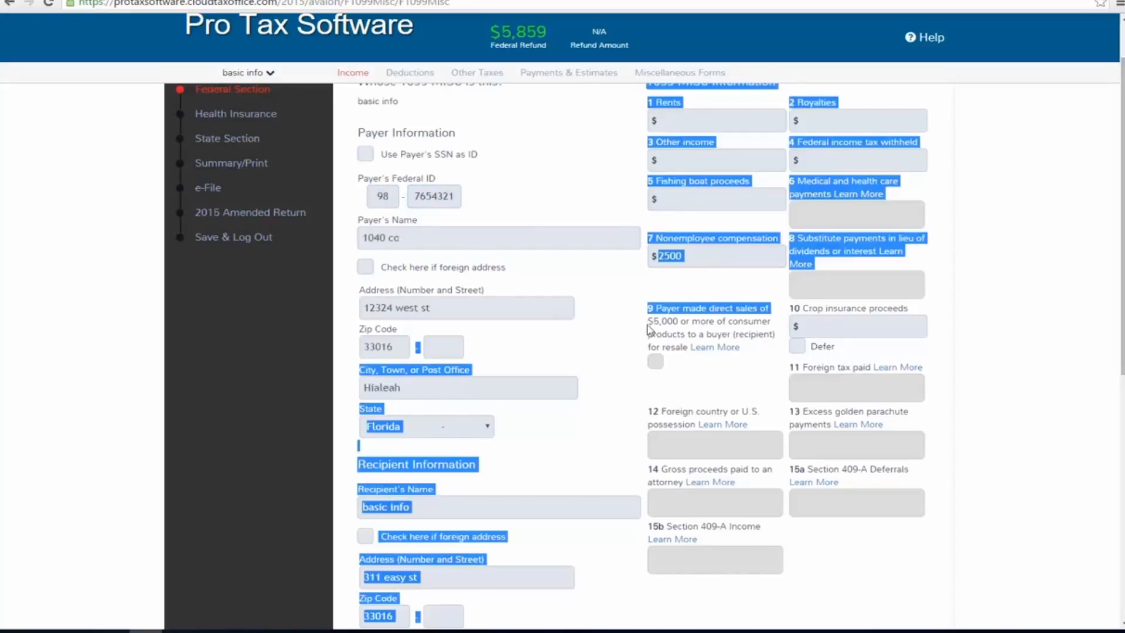
pyautogui.click(584, 340)
# Save the 1099-MISC and add its income to the existing LANDSCAPER Schedule C.
pyautogui.scroll(-8, 589, 358)
pyautogui.click(885, 579)
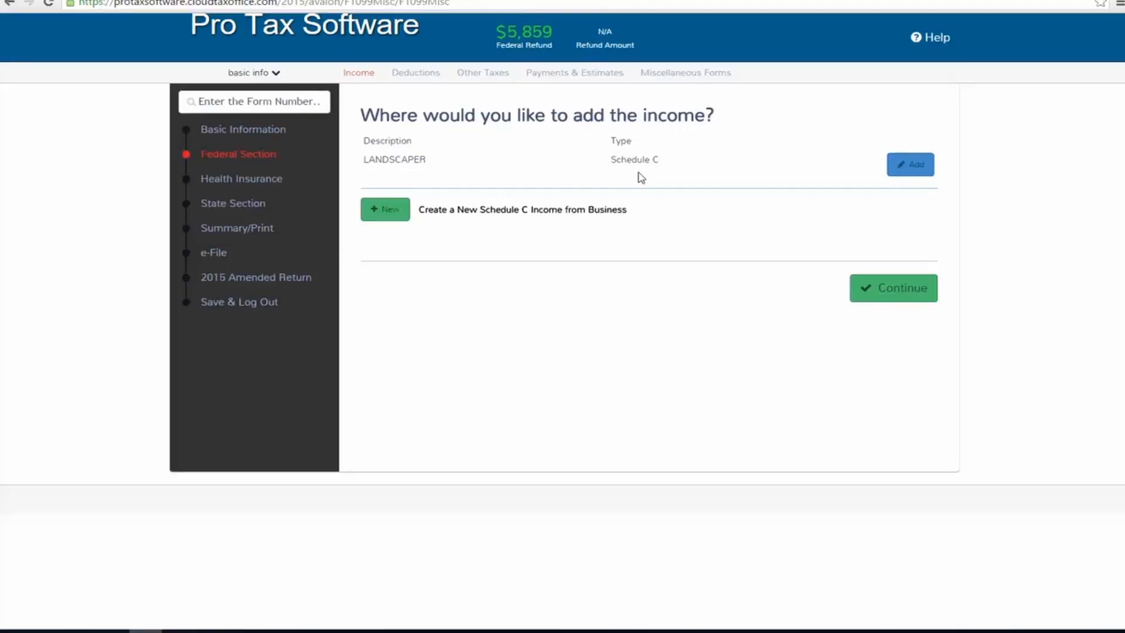
pyautogui.click(912, 167)
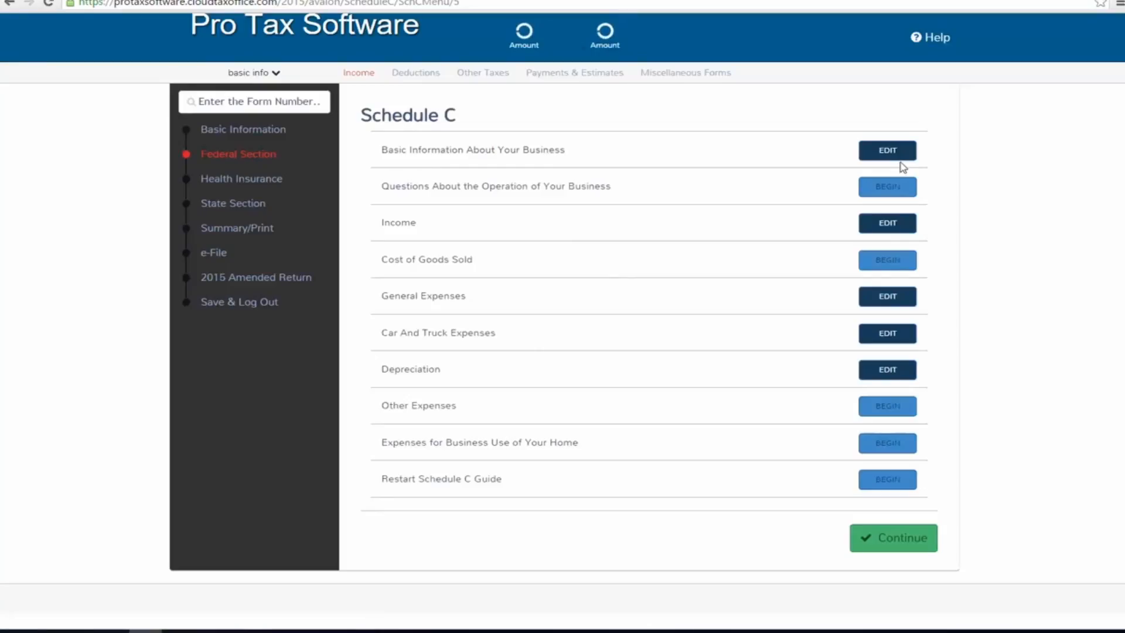